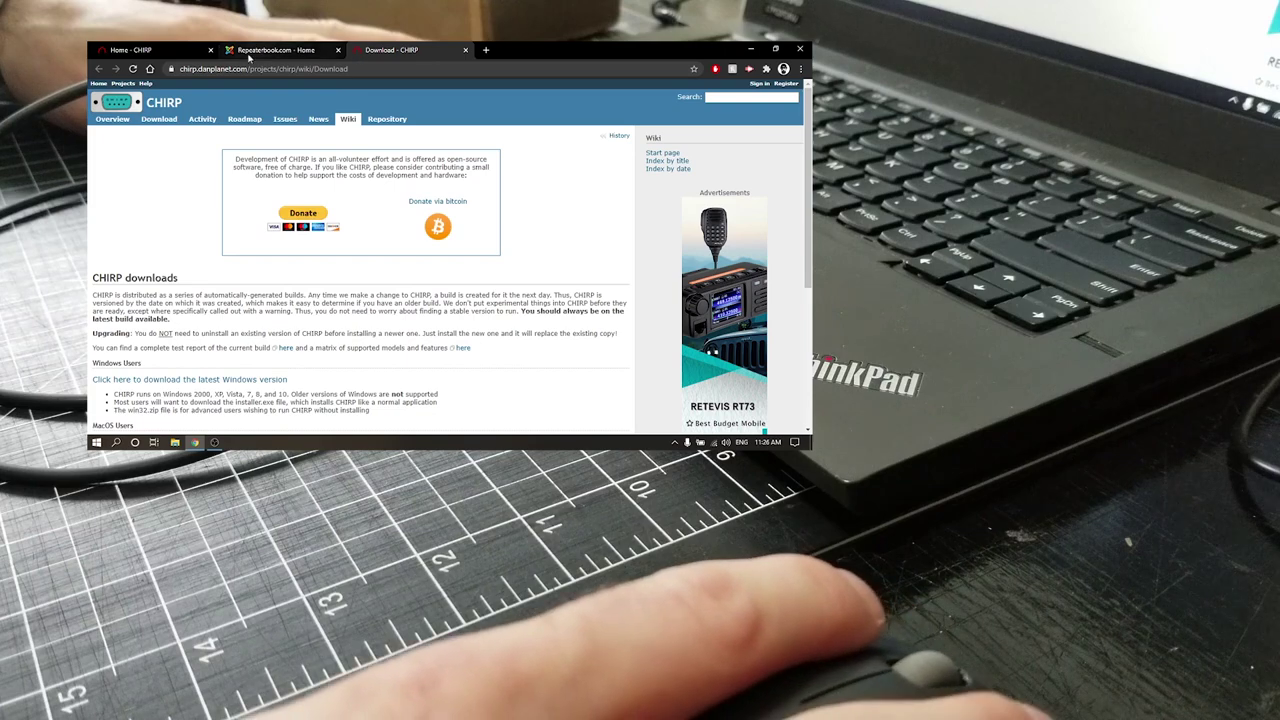
- Close the extra CHIRP home tab and open the CHIRP wiki home page on chirp.danplanet.com
click(210, 50)
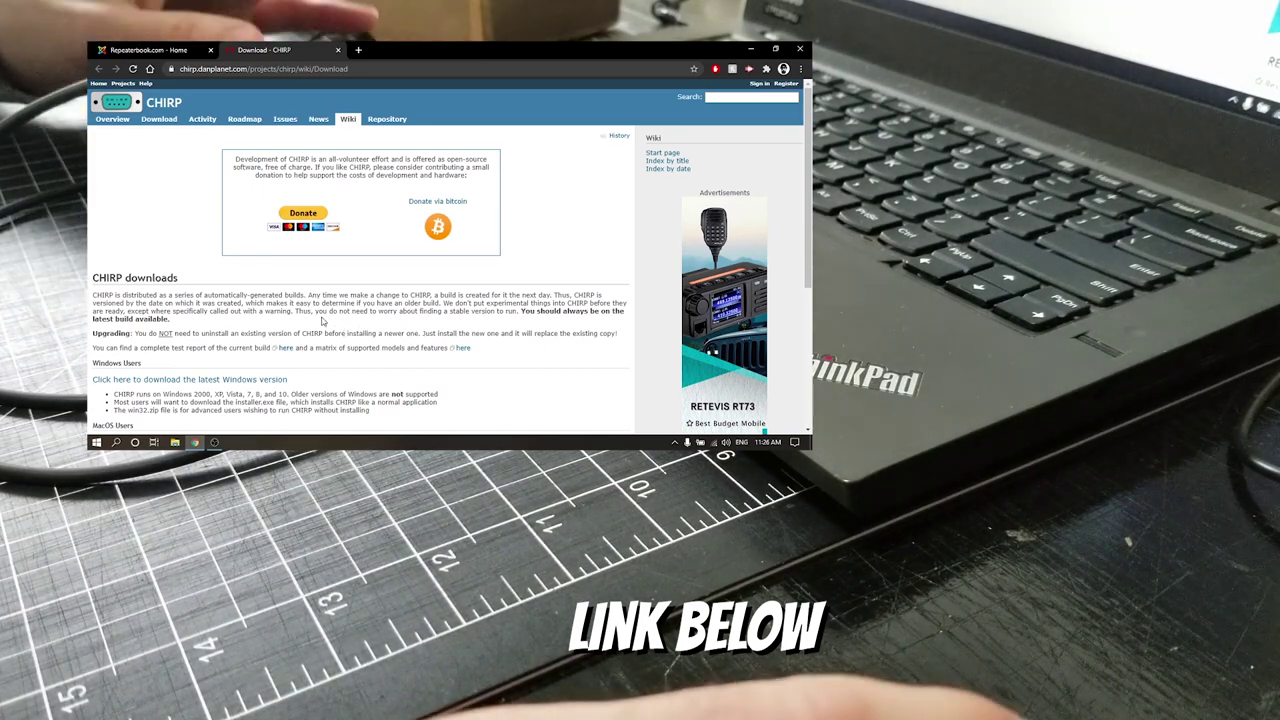
click(110, 120)
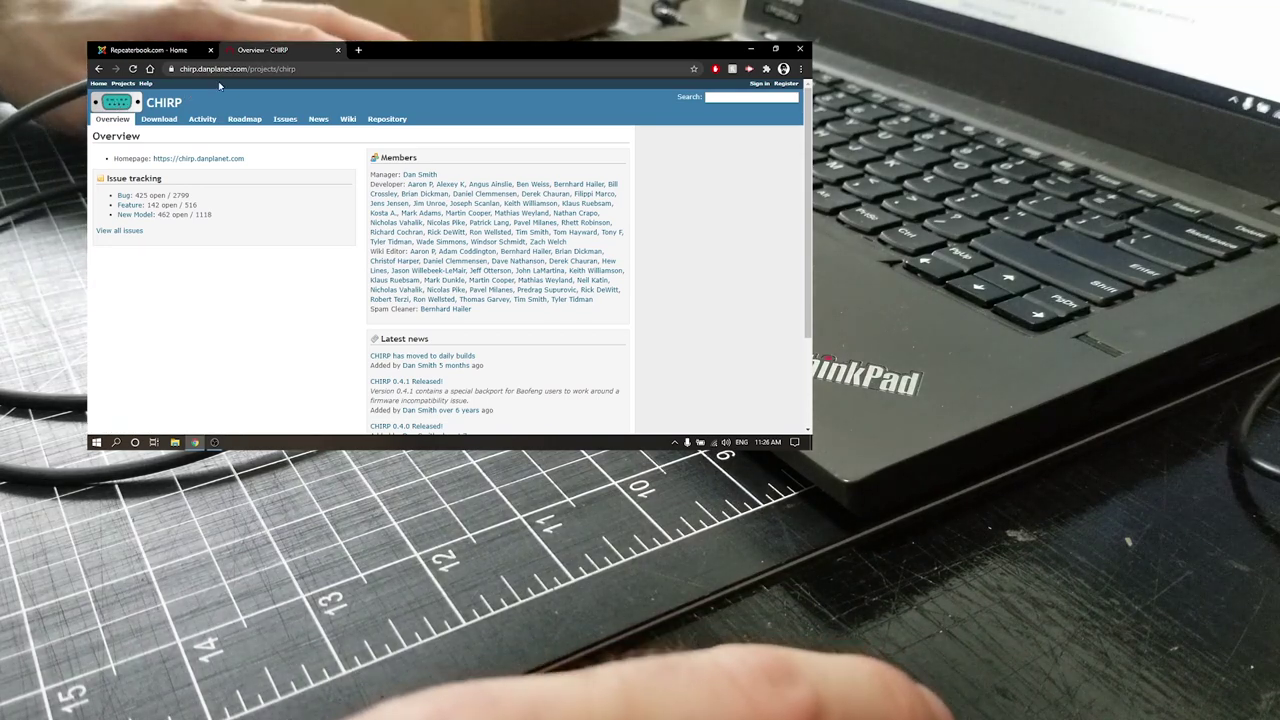
drag(320, 69, 271, 69)
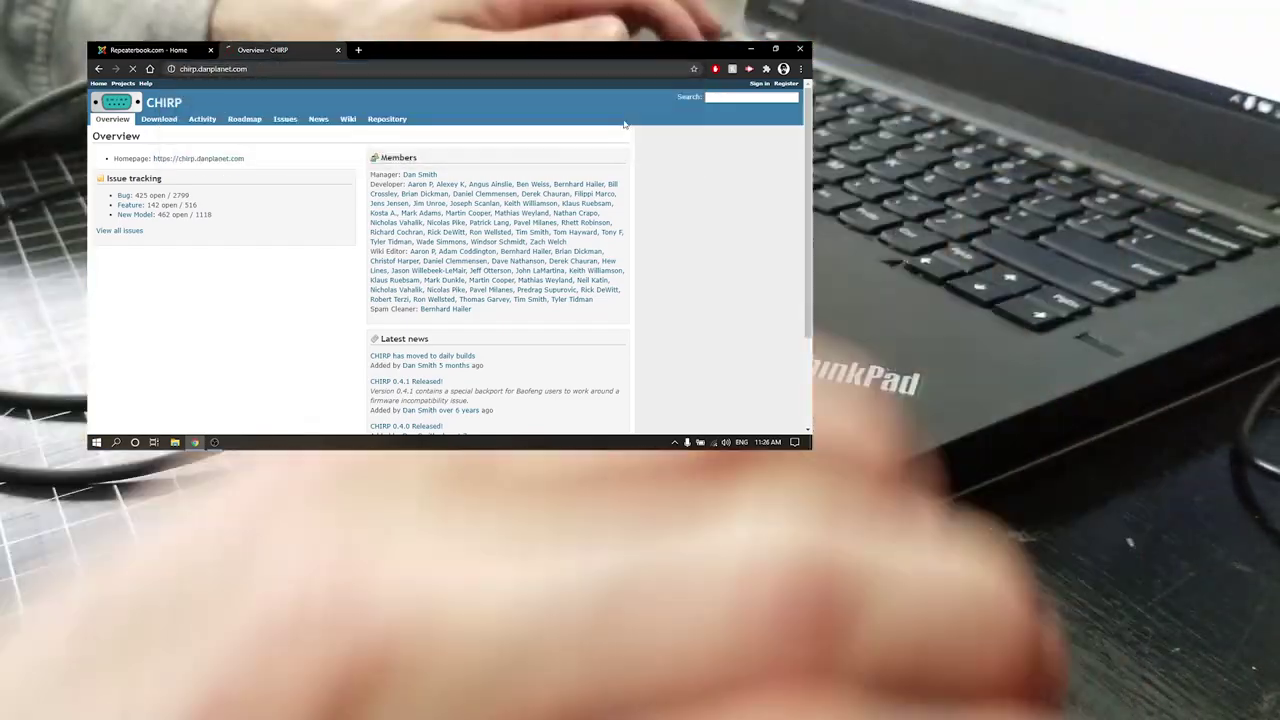
click(348, 119)
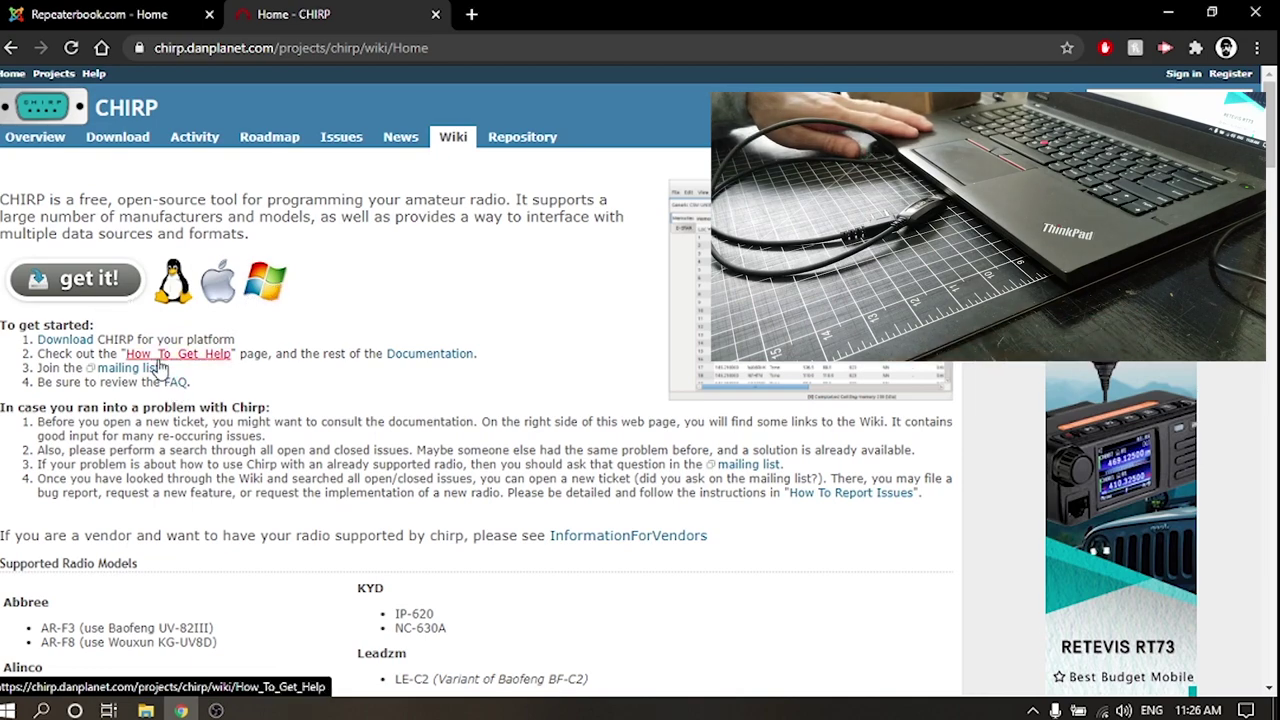
- Look through the supported radio models listed on the CHIRP wiki home page
scroll(160, 400, down, 3)
scroll(183, 432, down, 15)
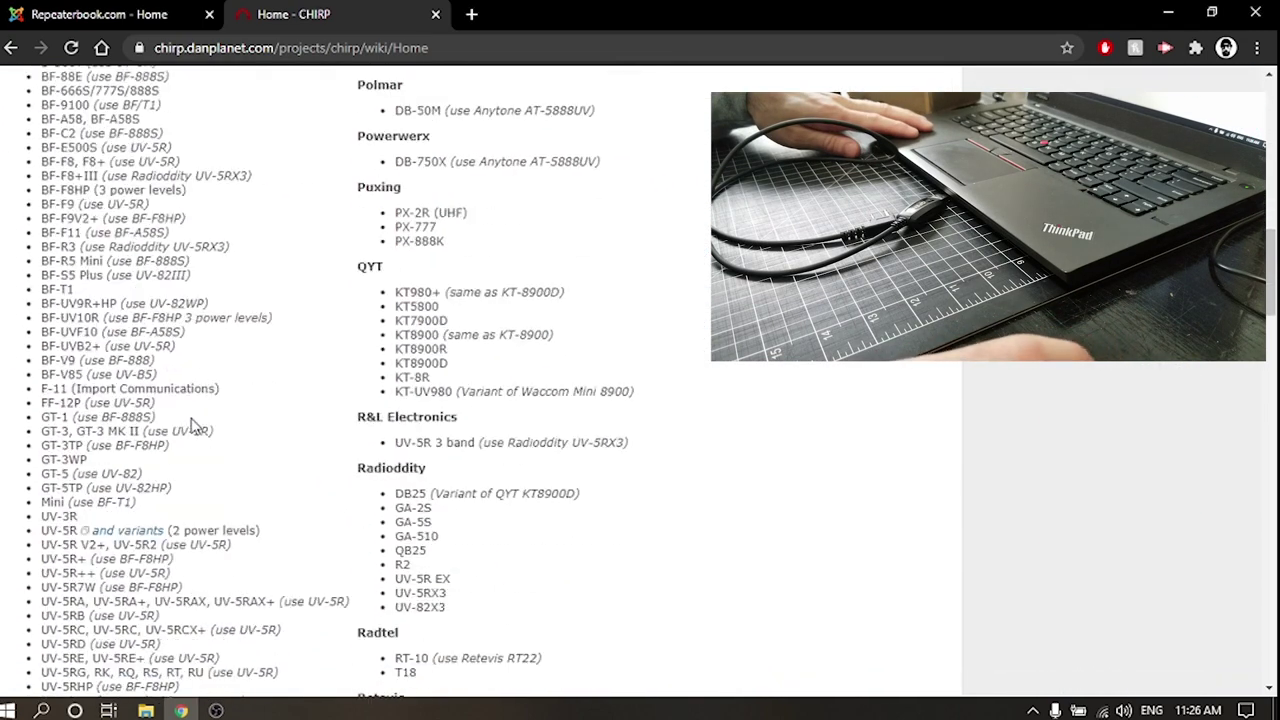
scroll(183, 432, down, 8)
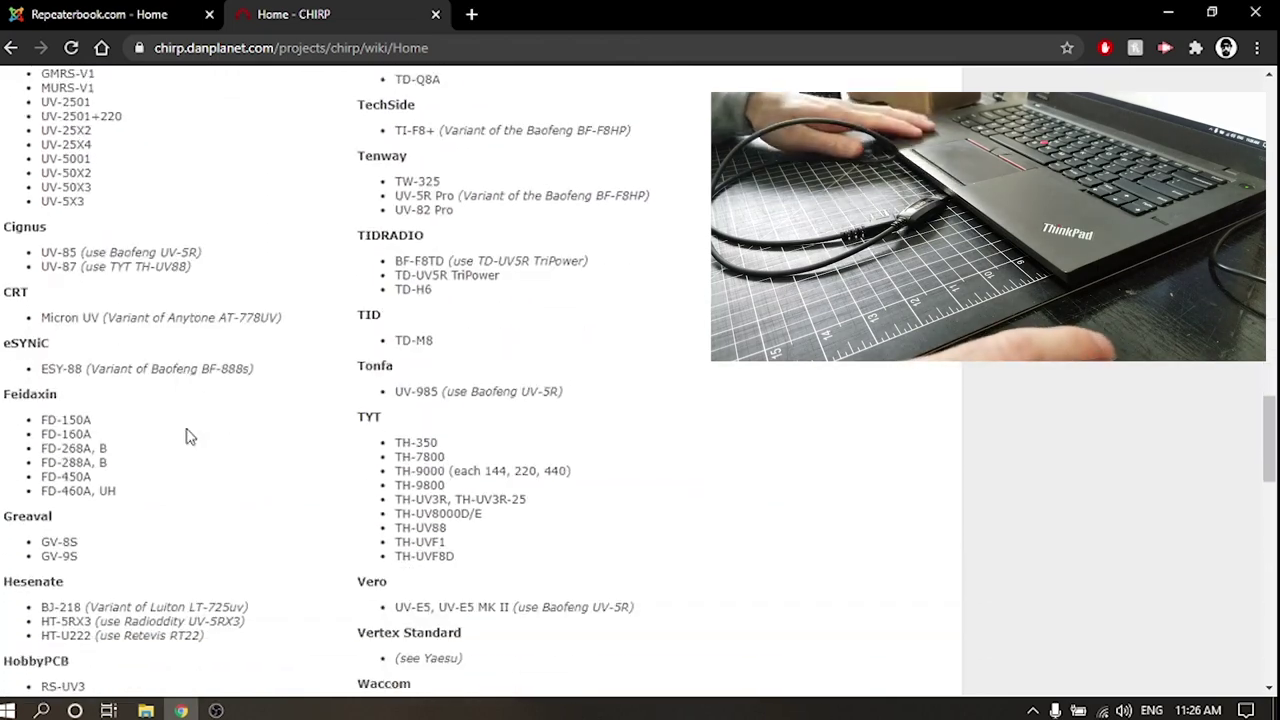
scroll(188, 440, down, 8)
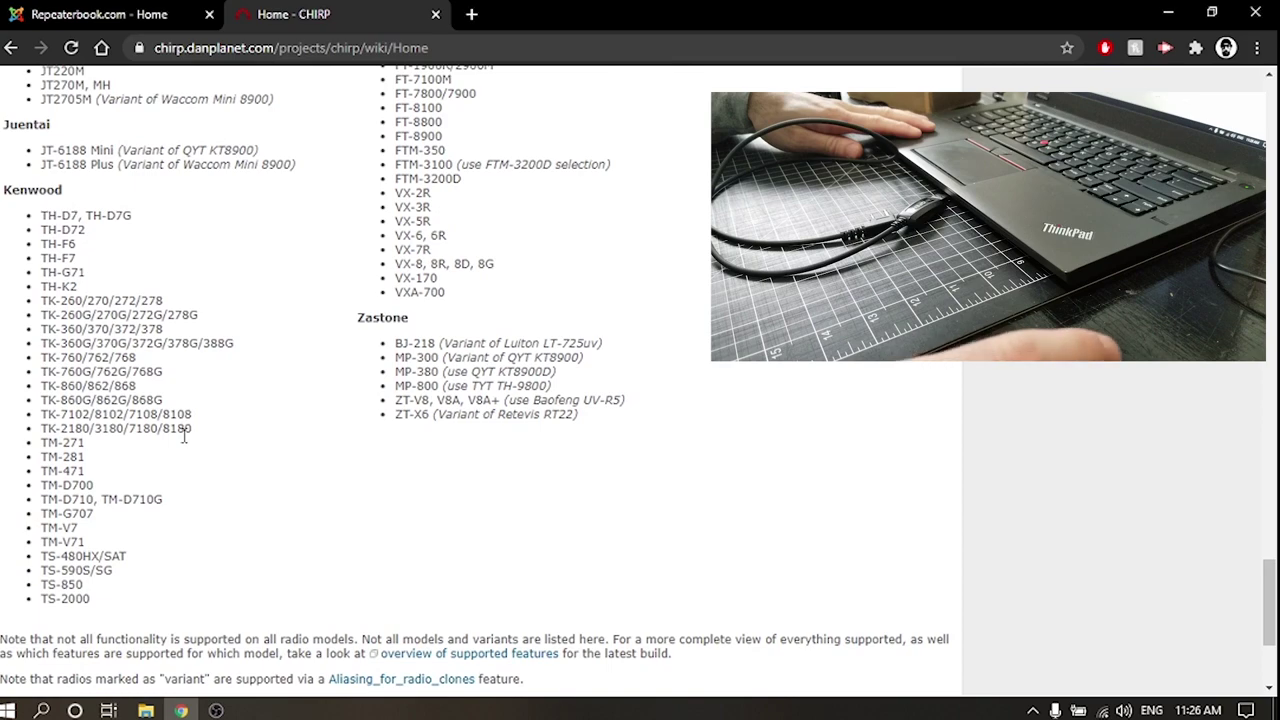
scroll(183, 432, up, 20)
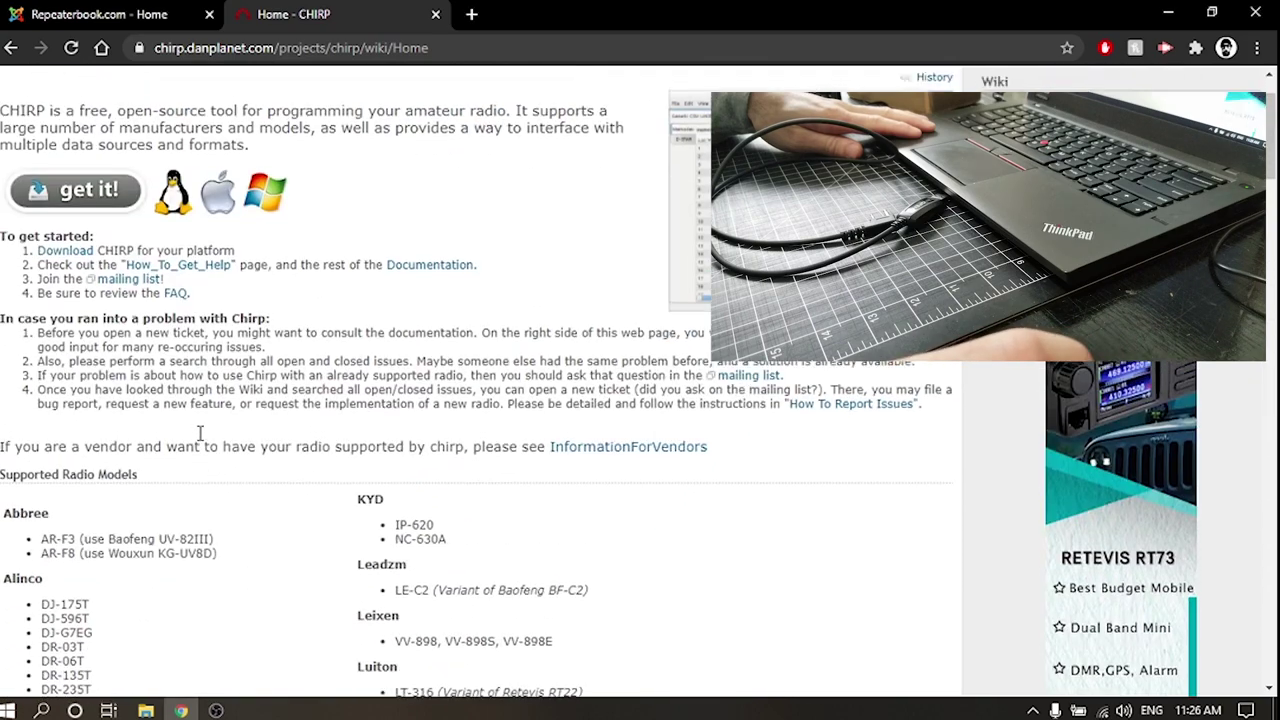
scroll(200, 432, up, 2)
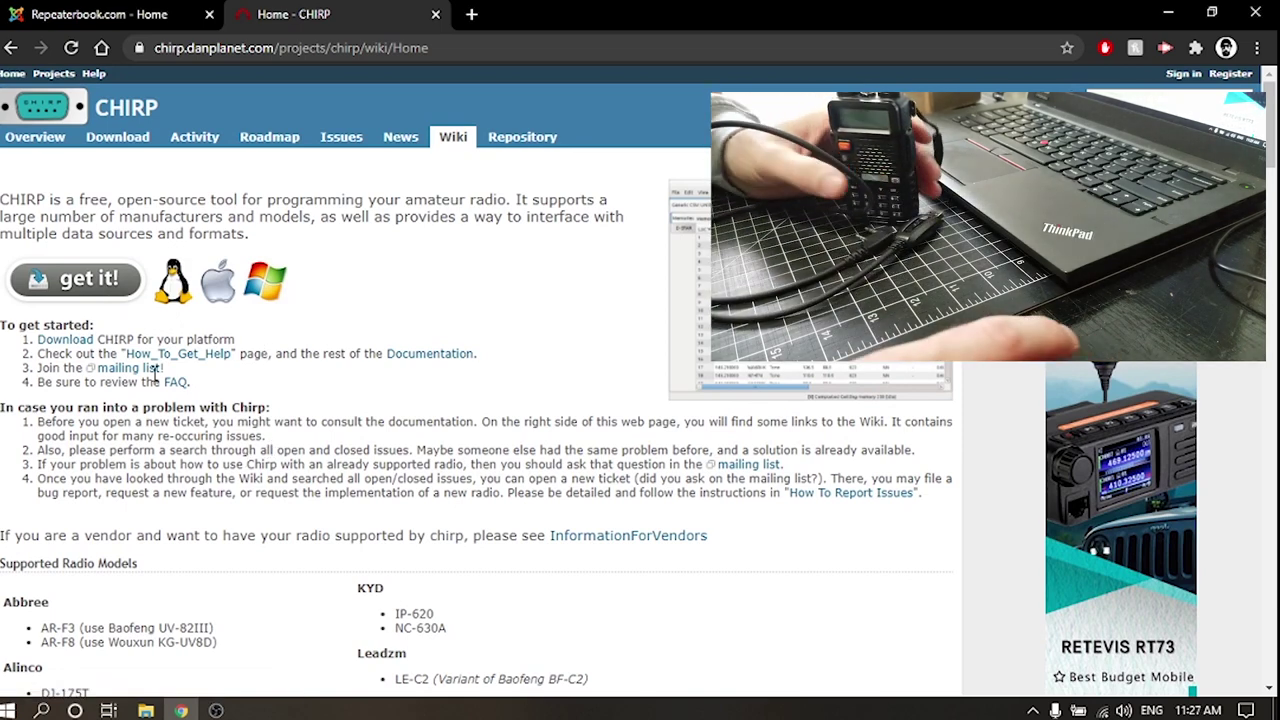
- Download the latest Windows installer, chirp-daily-20210110-installer.exe, from the CHIRP download page
click(80, 344)
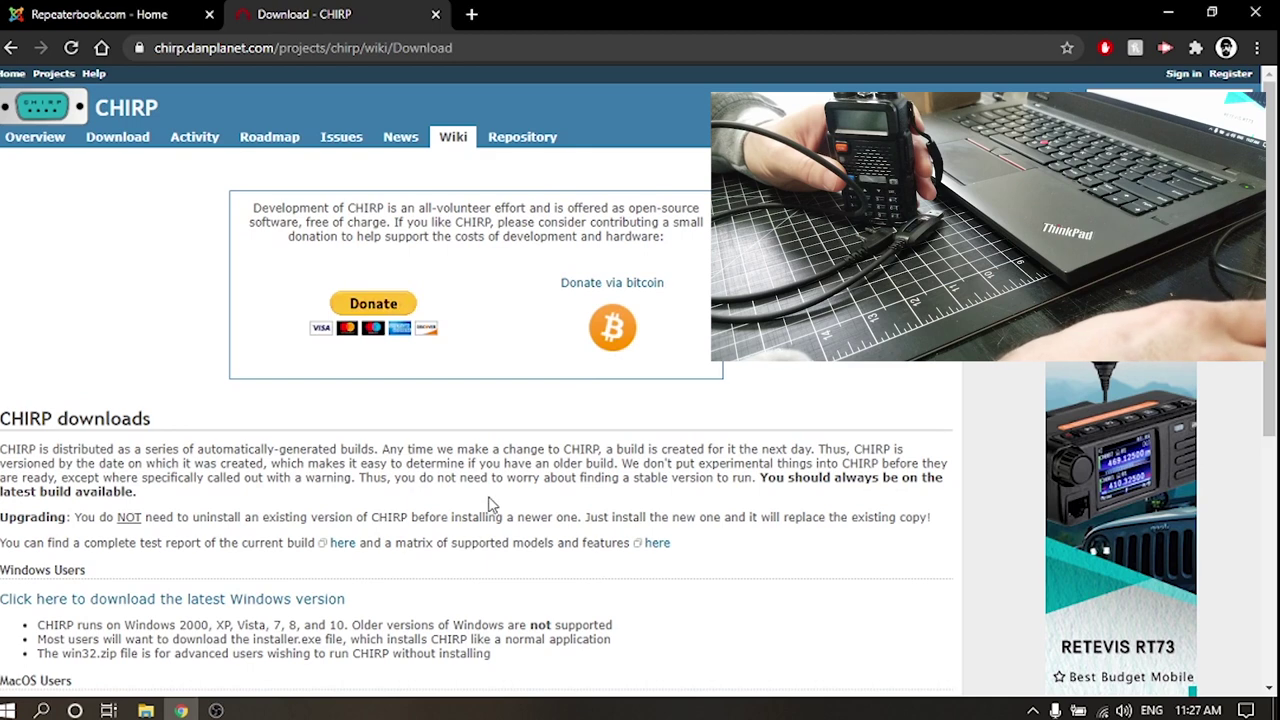
scroll(391, 526, down, 2)
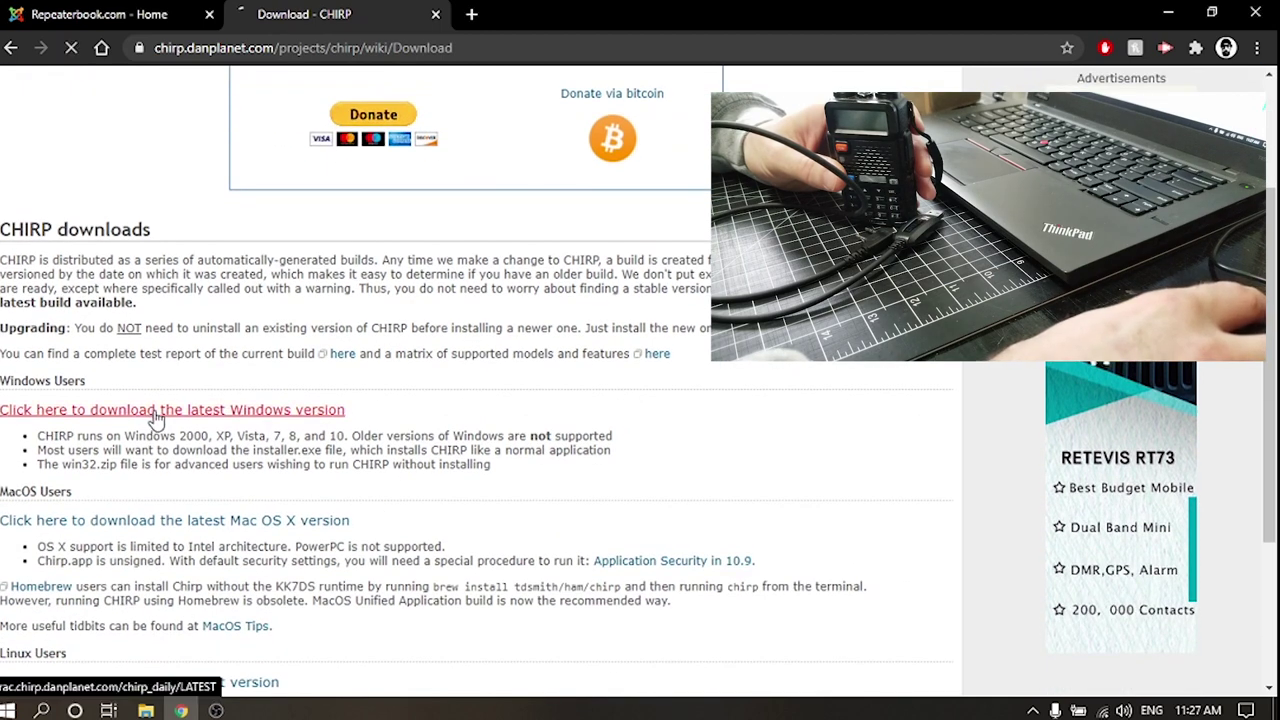
click(157, 418)
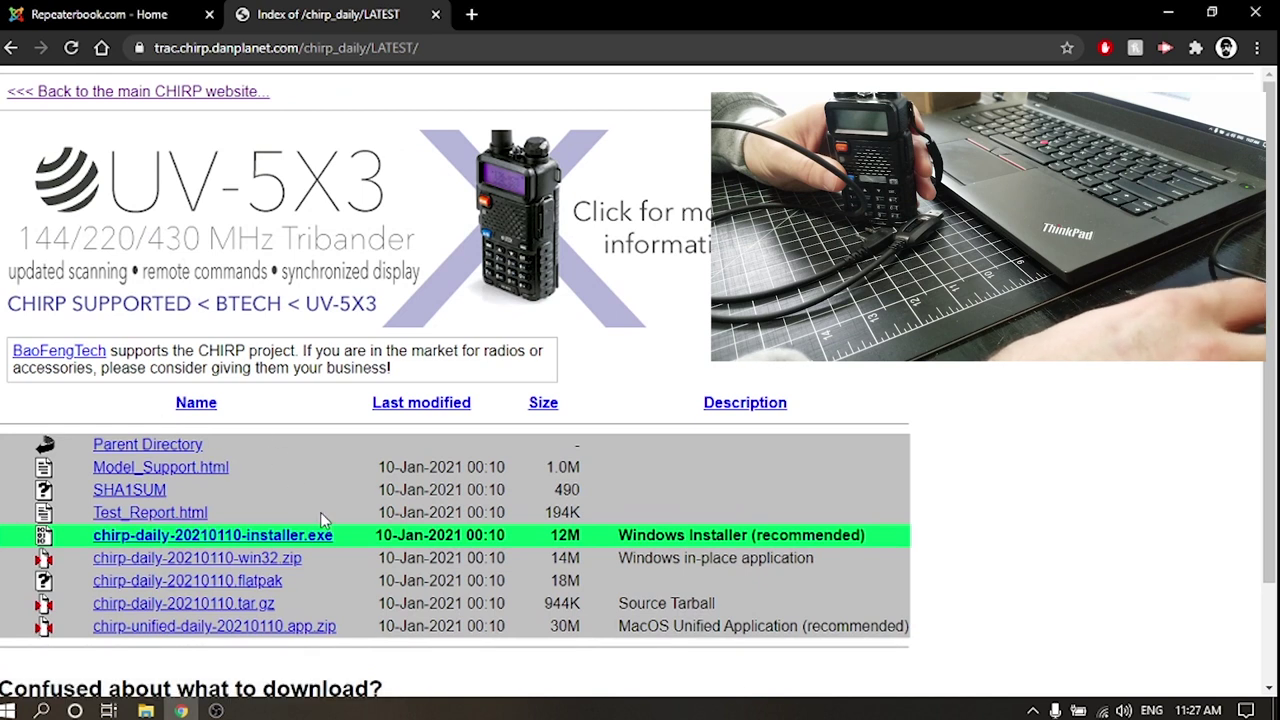
click(256, 543)
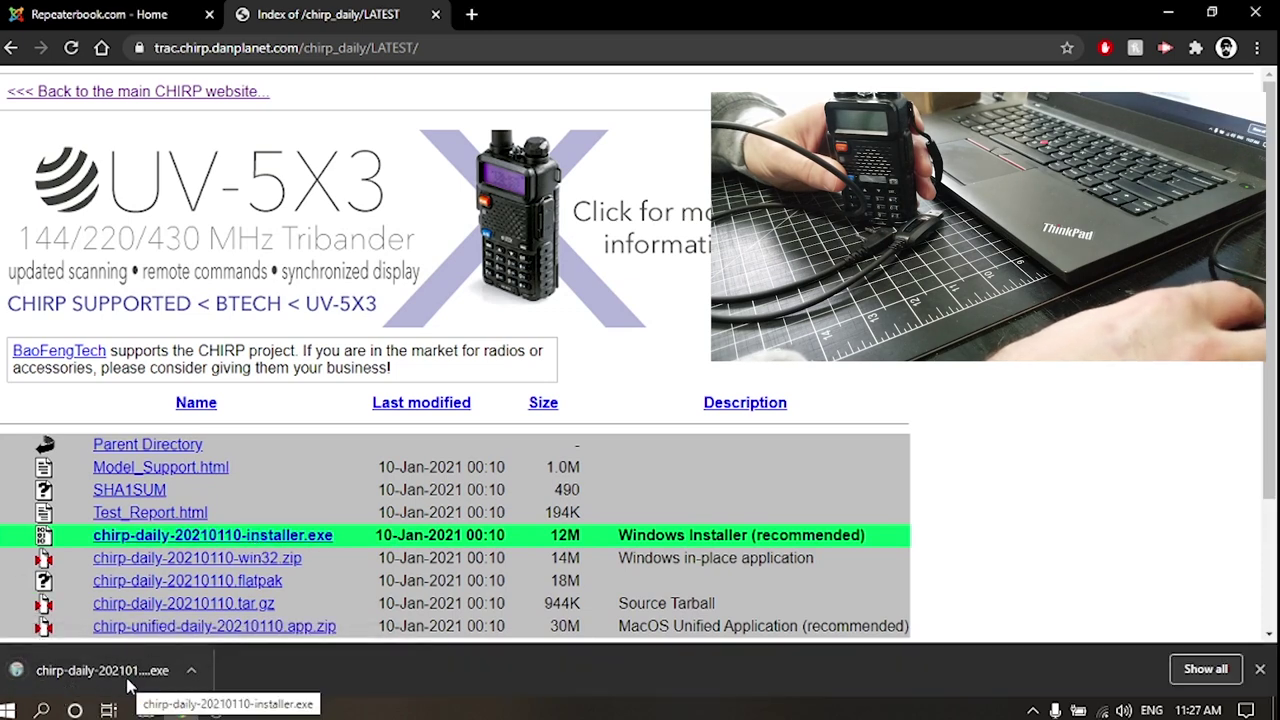
- Run the downloaded CHIRP installer despite the SmartScreen block and install it in C:\Program Files (x86)\CHIRP
click(112, 680)
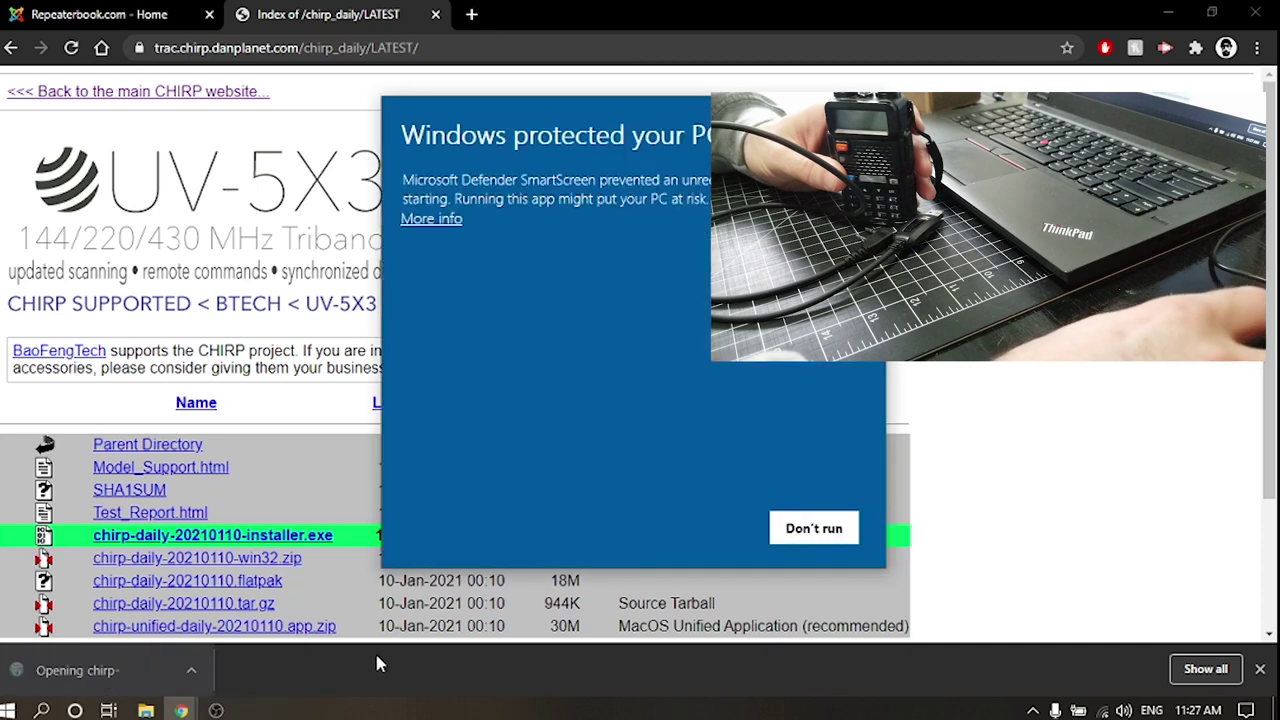
click(437, 220)
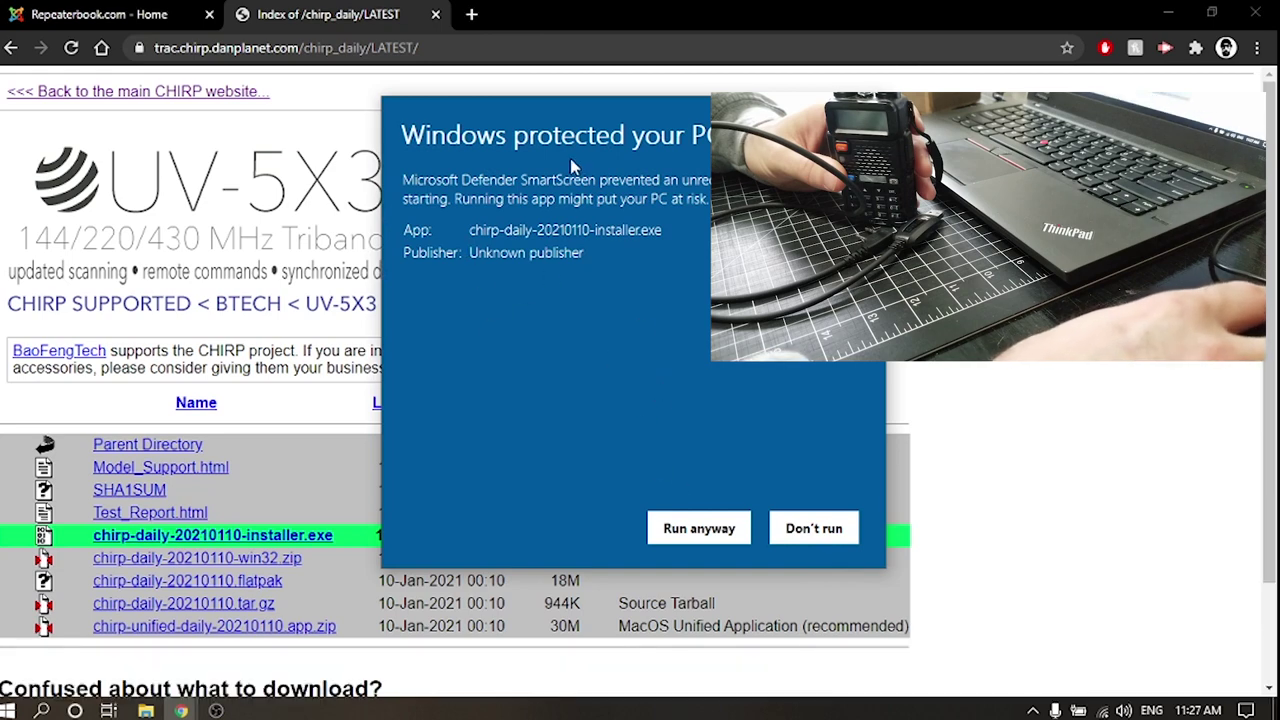
click(666, 534)
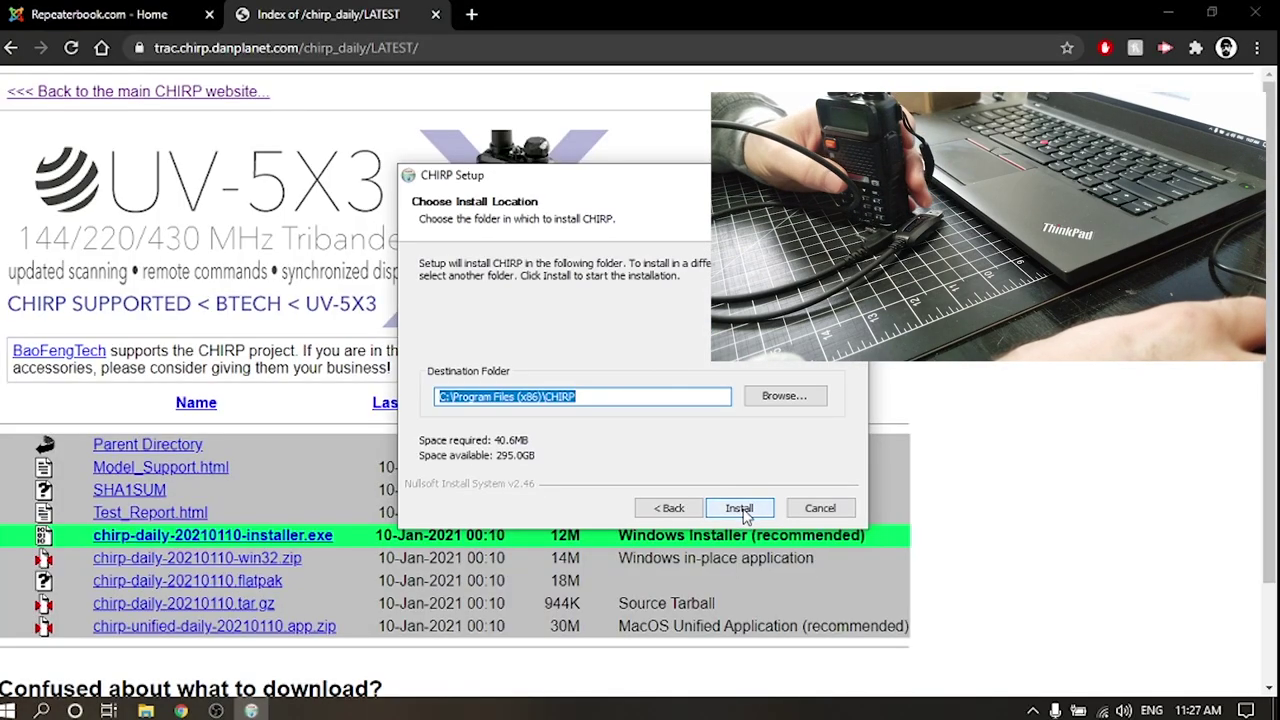
click(740, 510)
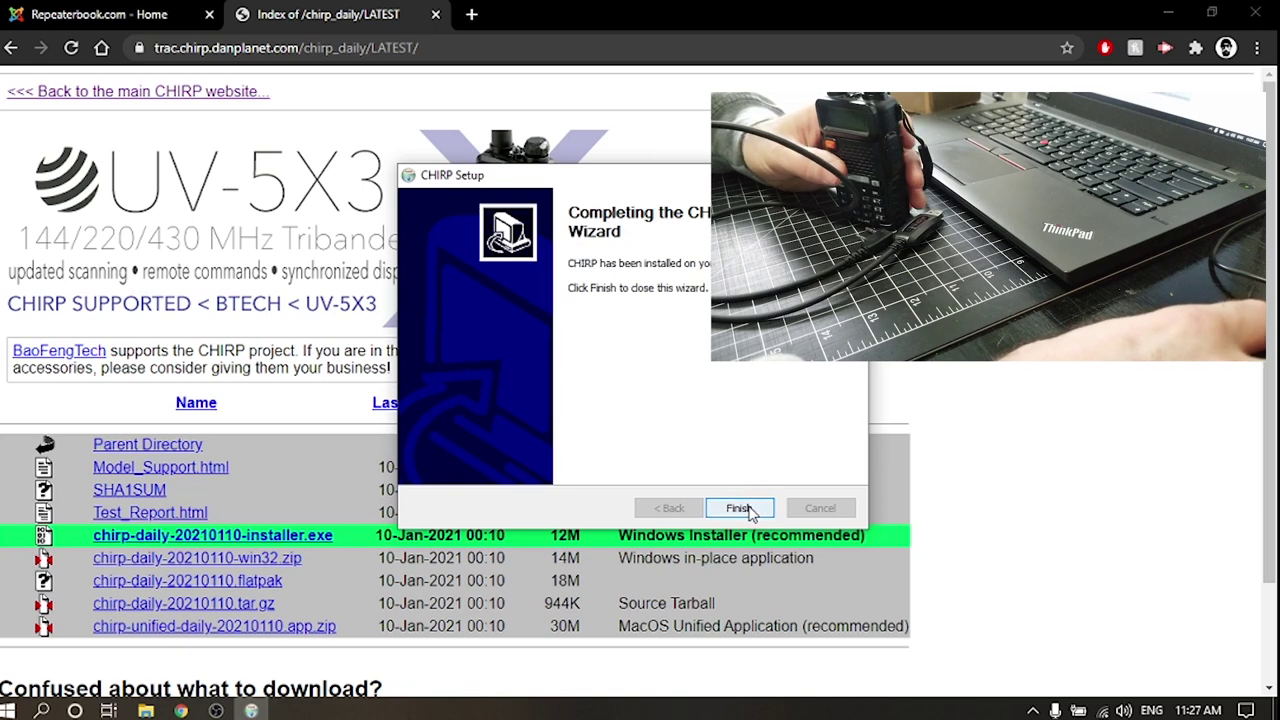
click(740, 508)
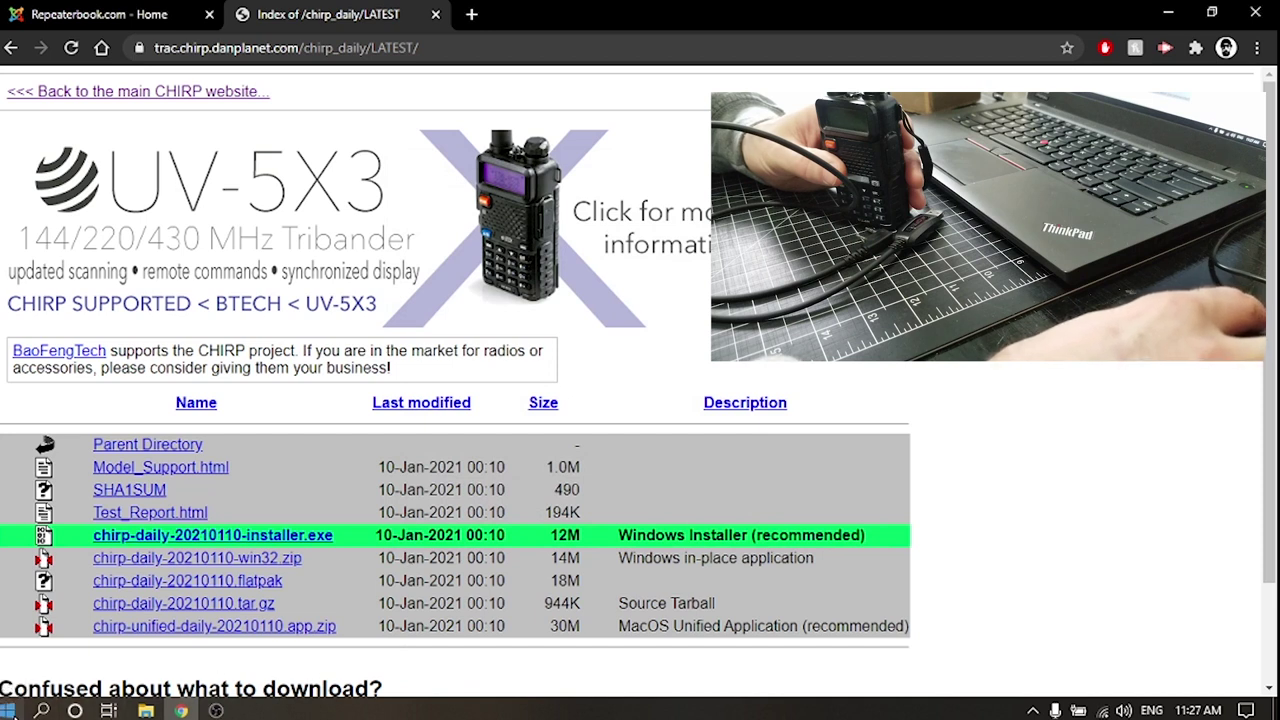
- Launch the newly installed CHIRP application, dismiss the error reporting notice and reposition its window
click(8, 710)
scroll(94, 598, down, 6)
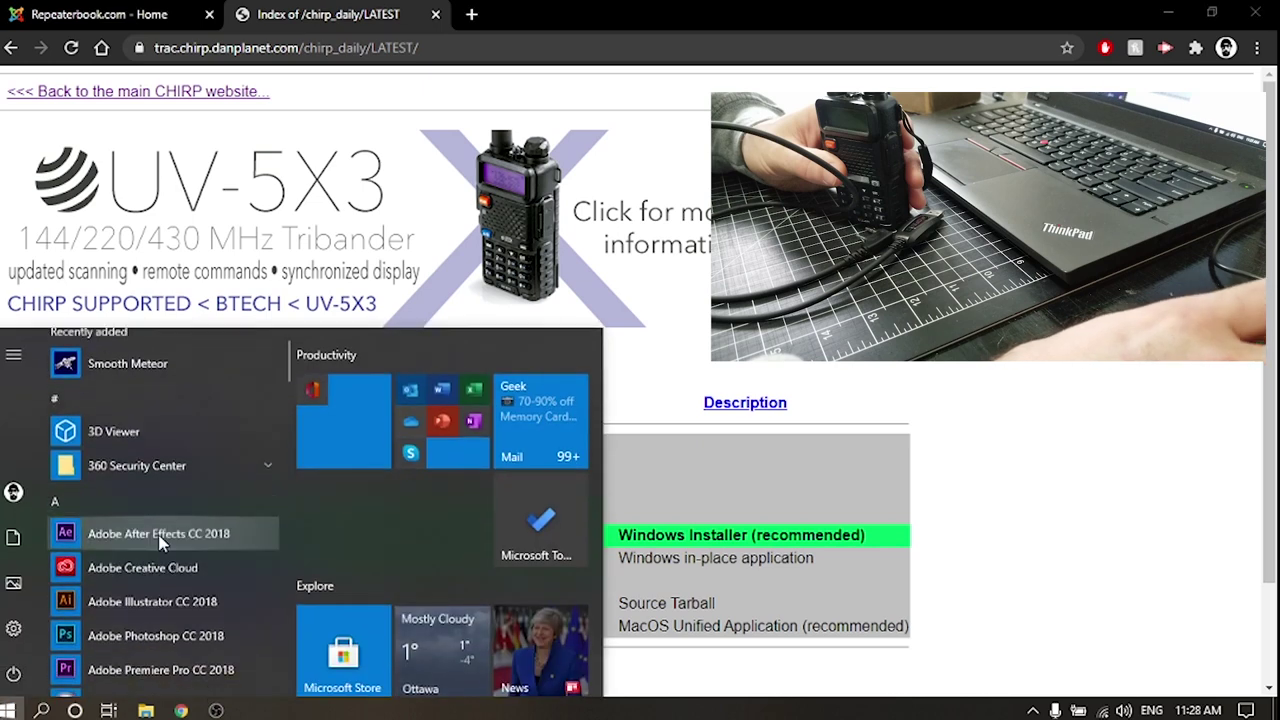
click(155, 520)
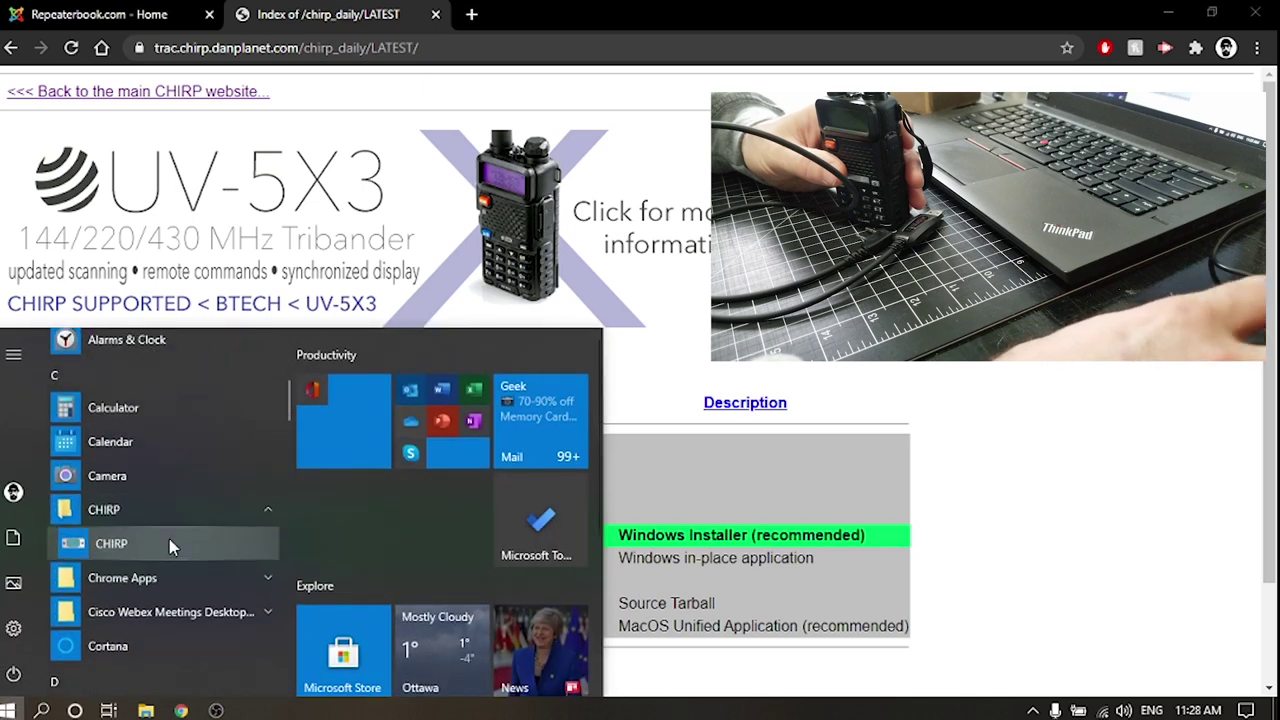
click(169, 540)
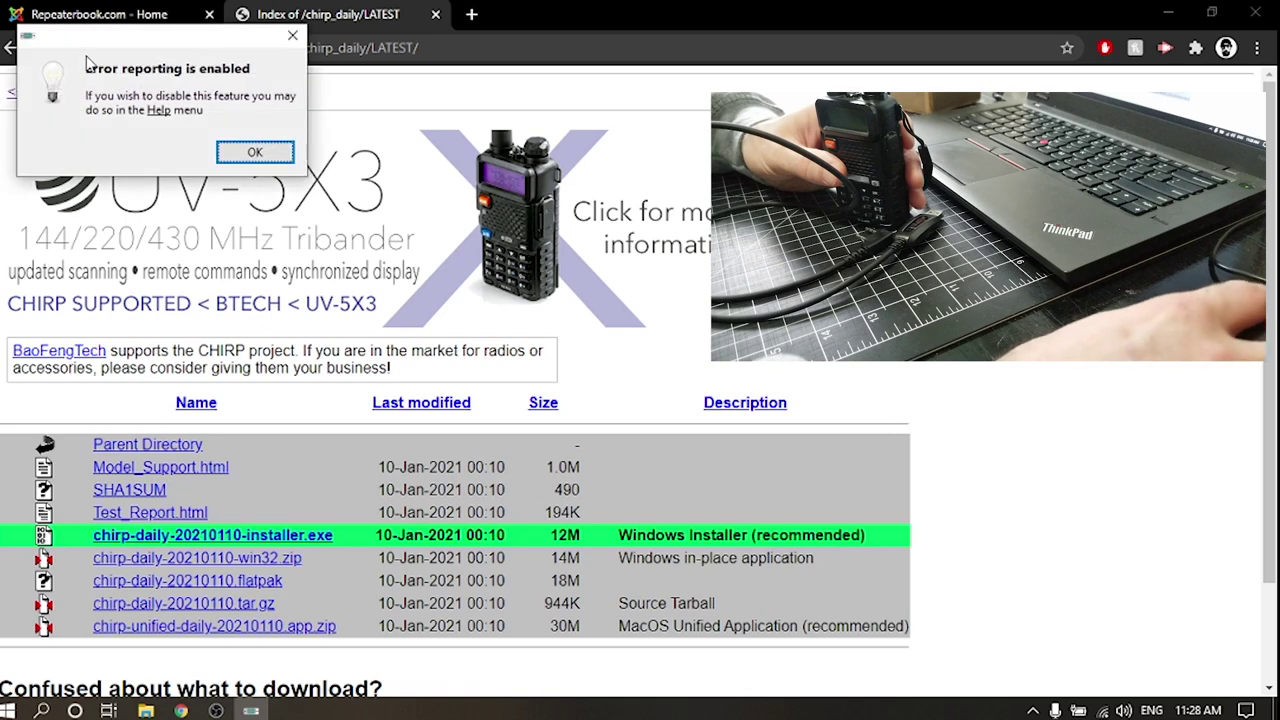
click(255, 152)
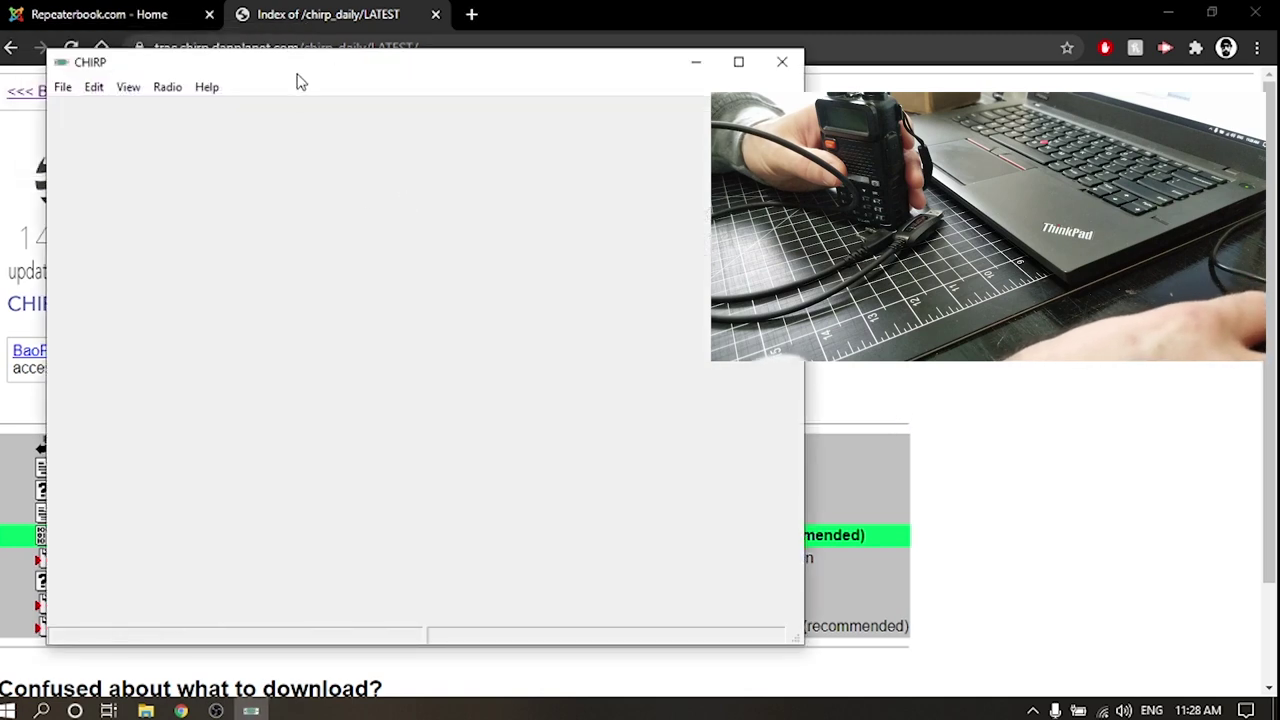
drag(297, 73, 553, 76)
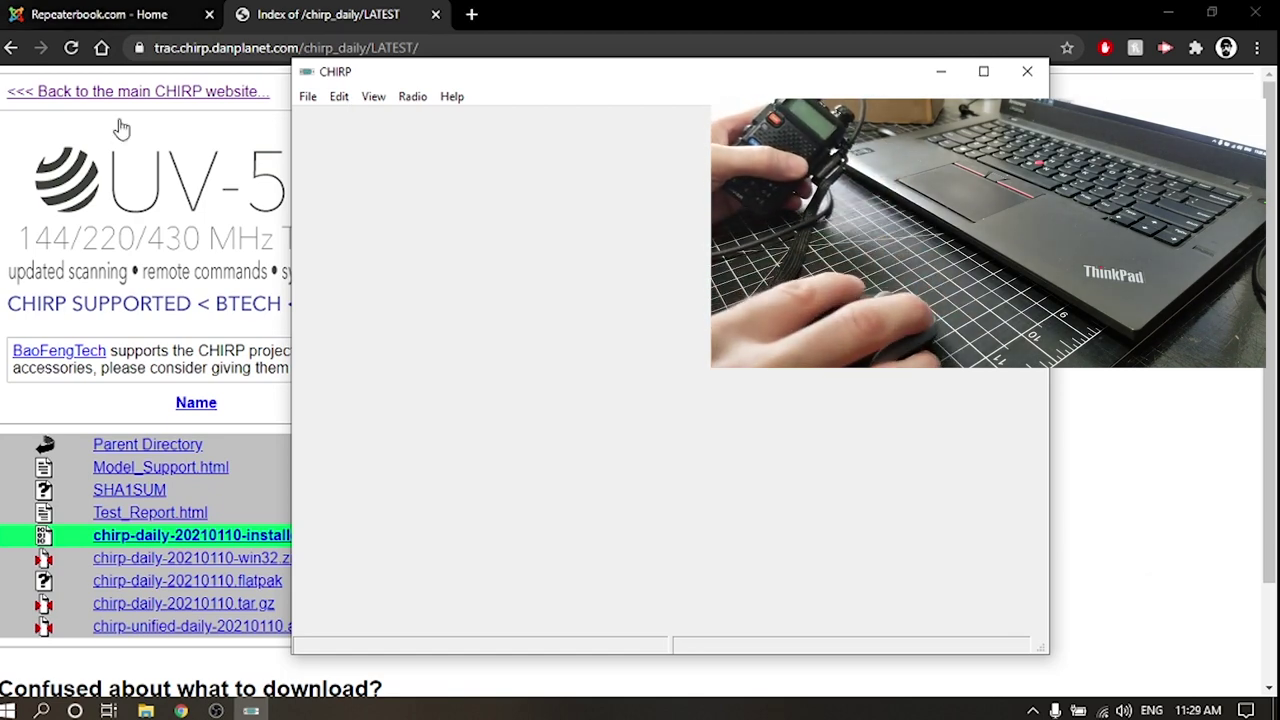
- Download the current memory image from the connected radio, with Baofeng as the vendor and UV-5R as the model
click(308, 97)
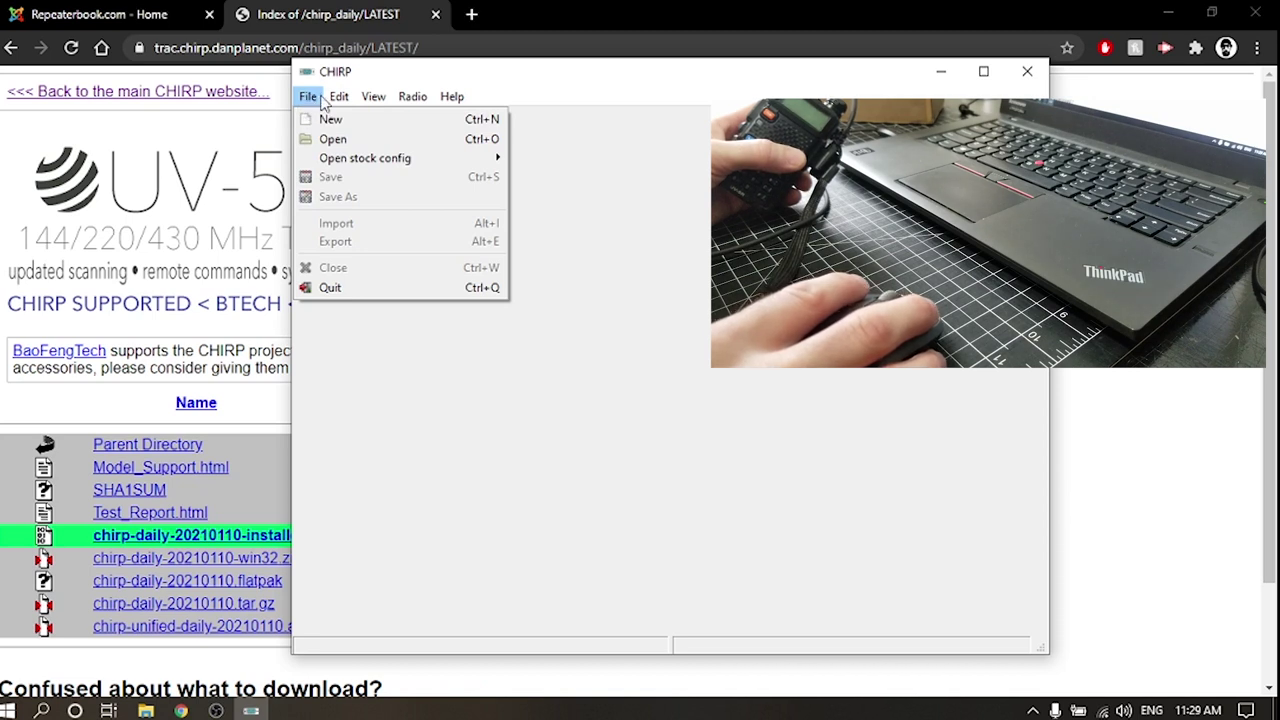
mouse_move(413, 100)
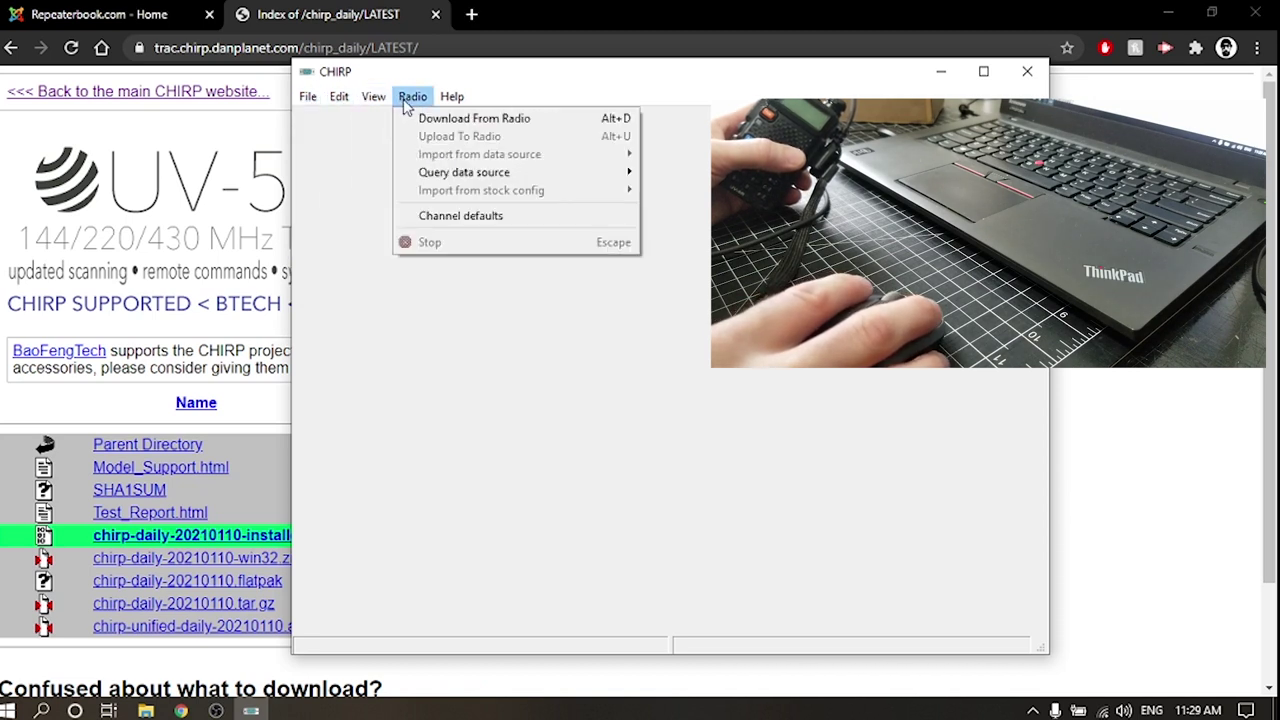
click(462, 122)
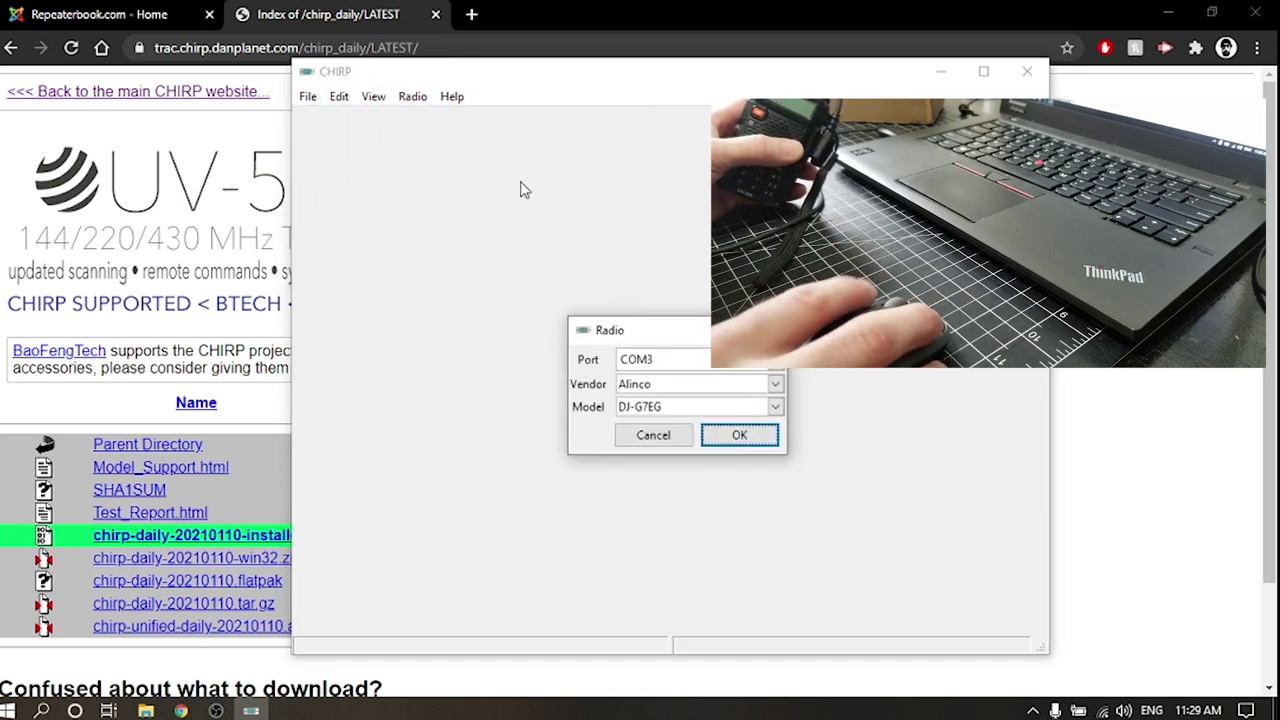
click(776, 384)
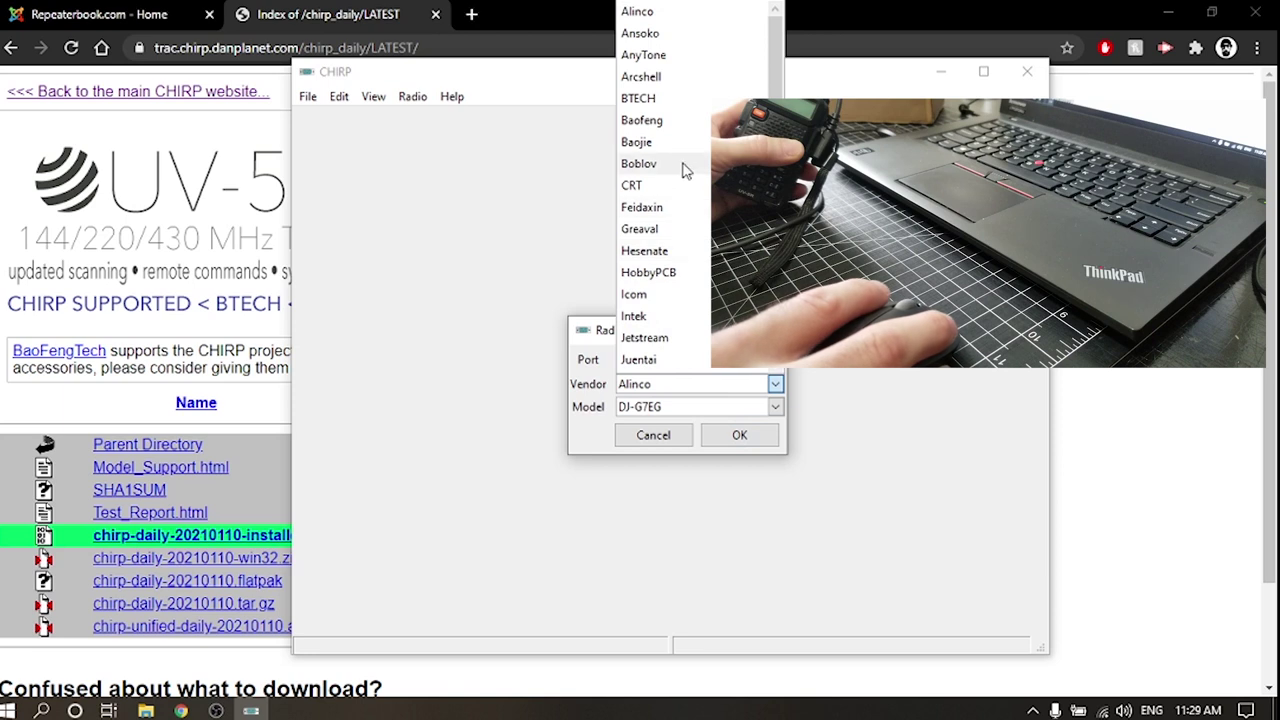
click(677, 128)
click(775, 406)
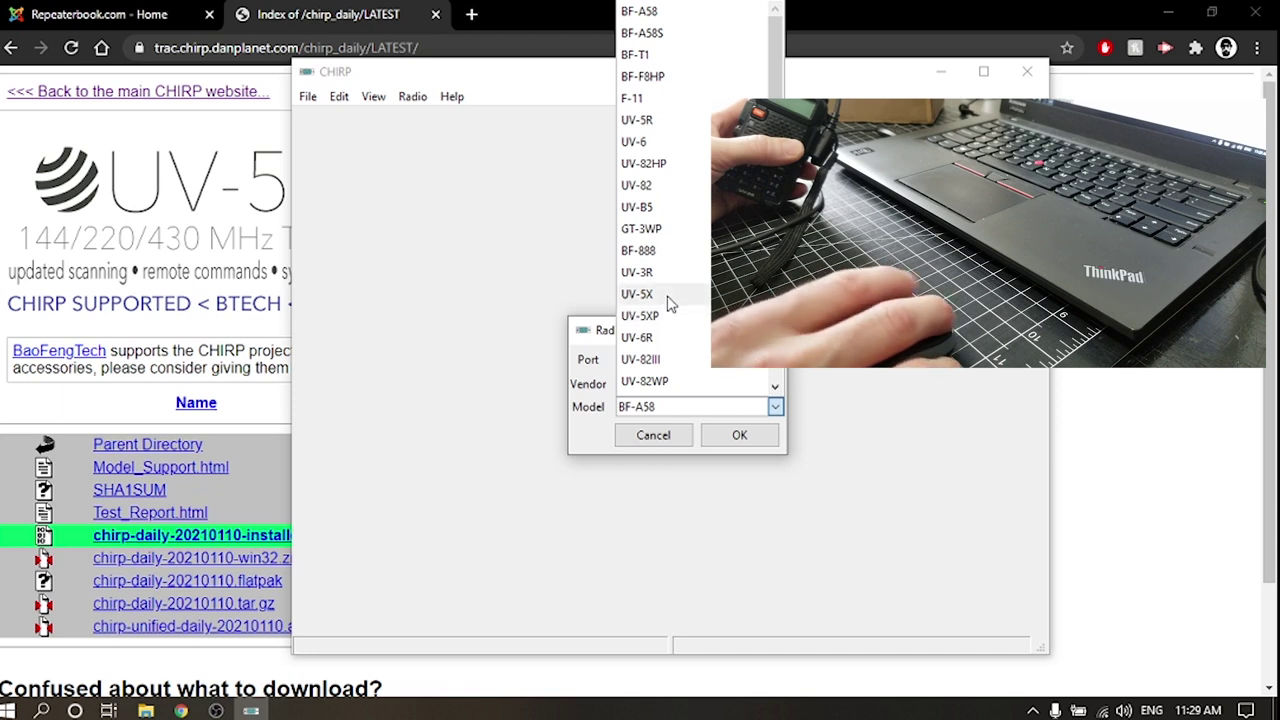
click(650, 122)
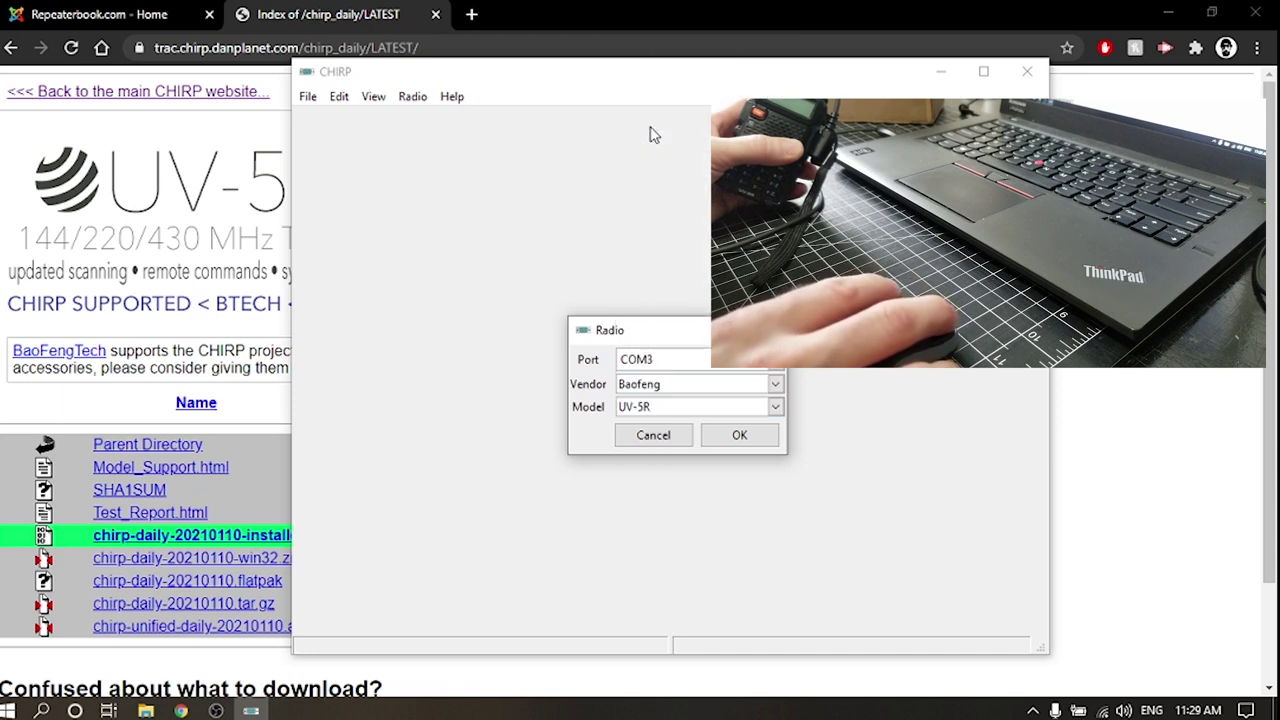
click(748, 440)
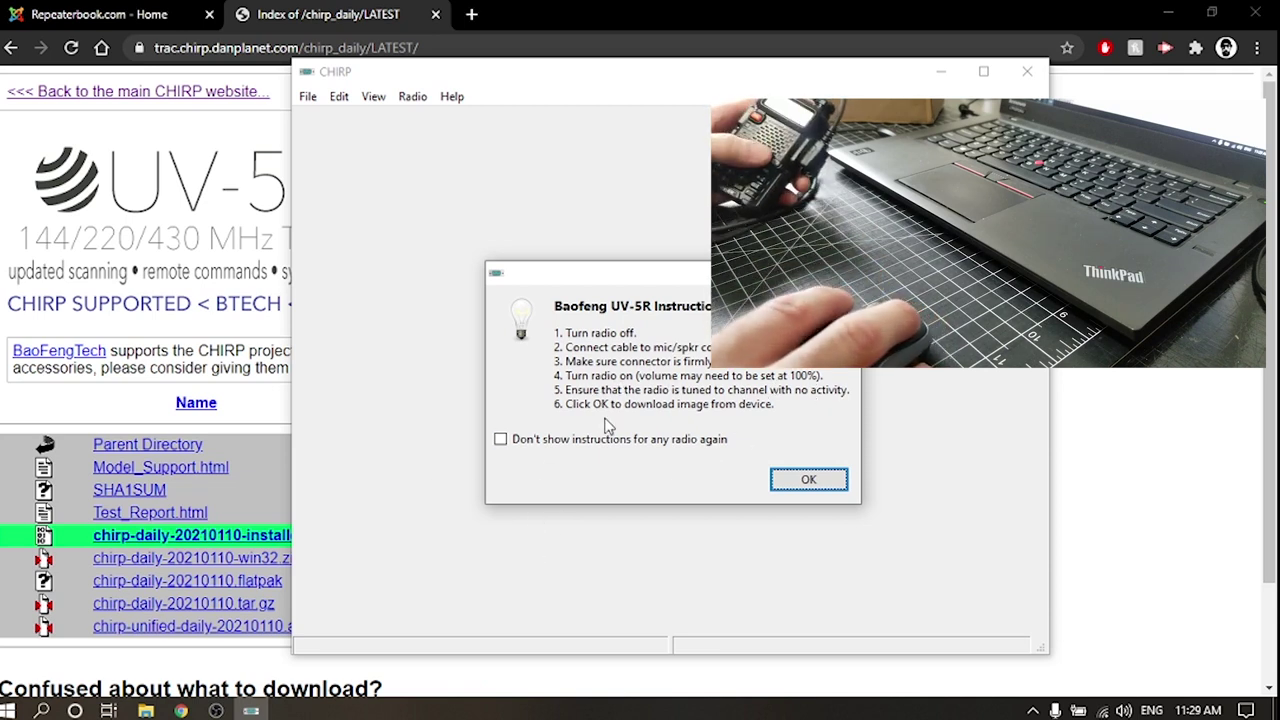
click(826, 481)
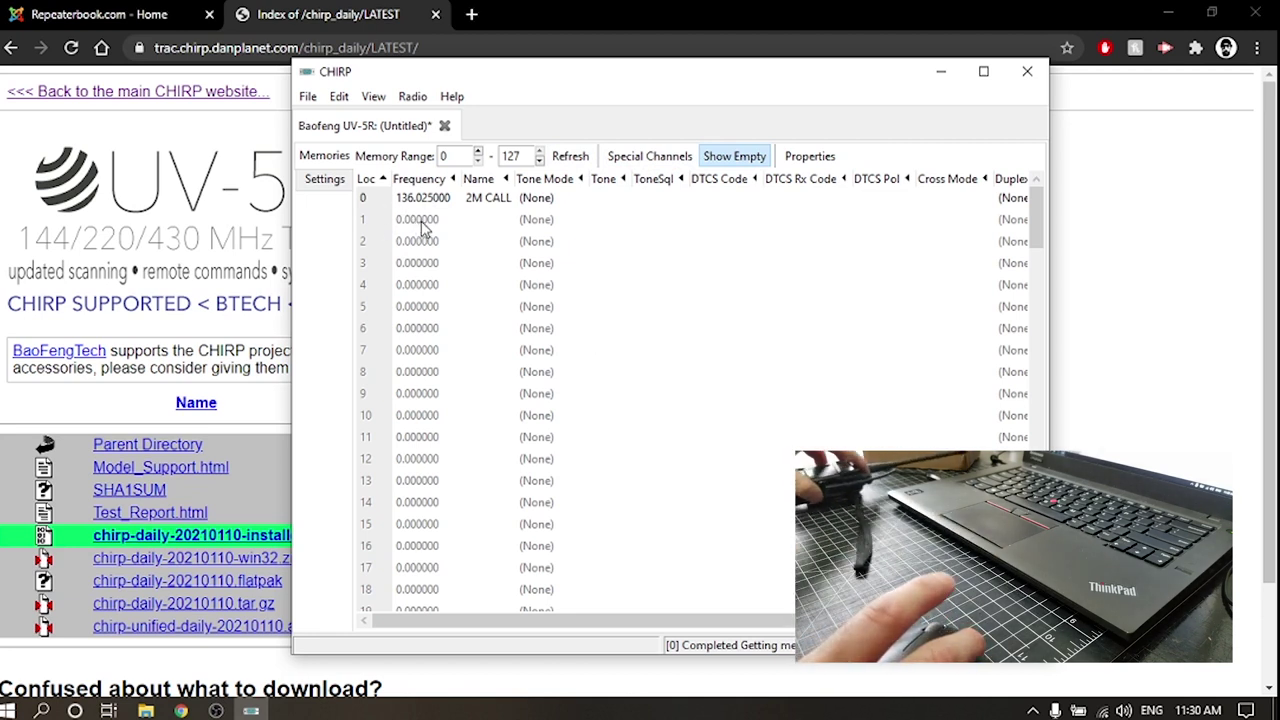
- Run a RepeaterBook proximity query for Nanaimo on the 2 meters (144MHz) band and import all the listed repeaters
click(410, 97)
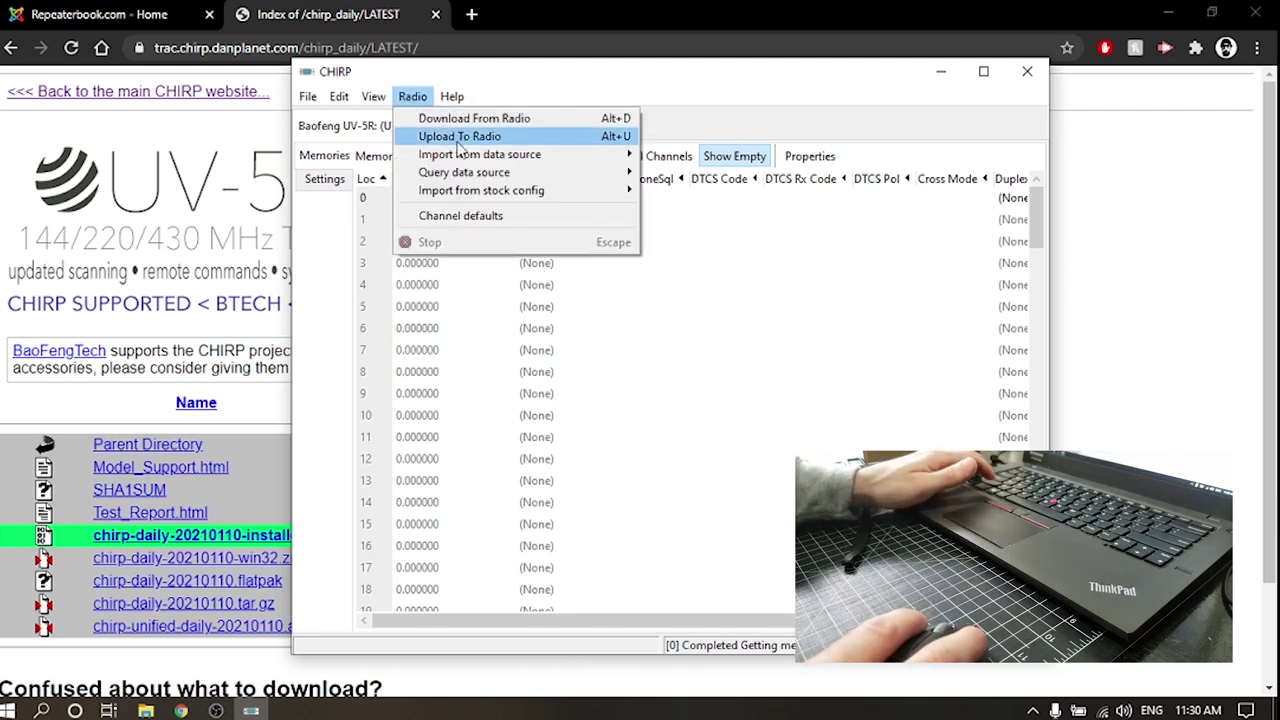
mouse_move(470, 154)
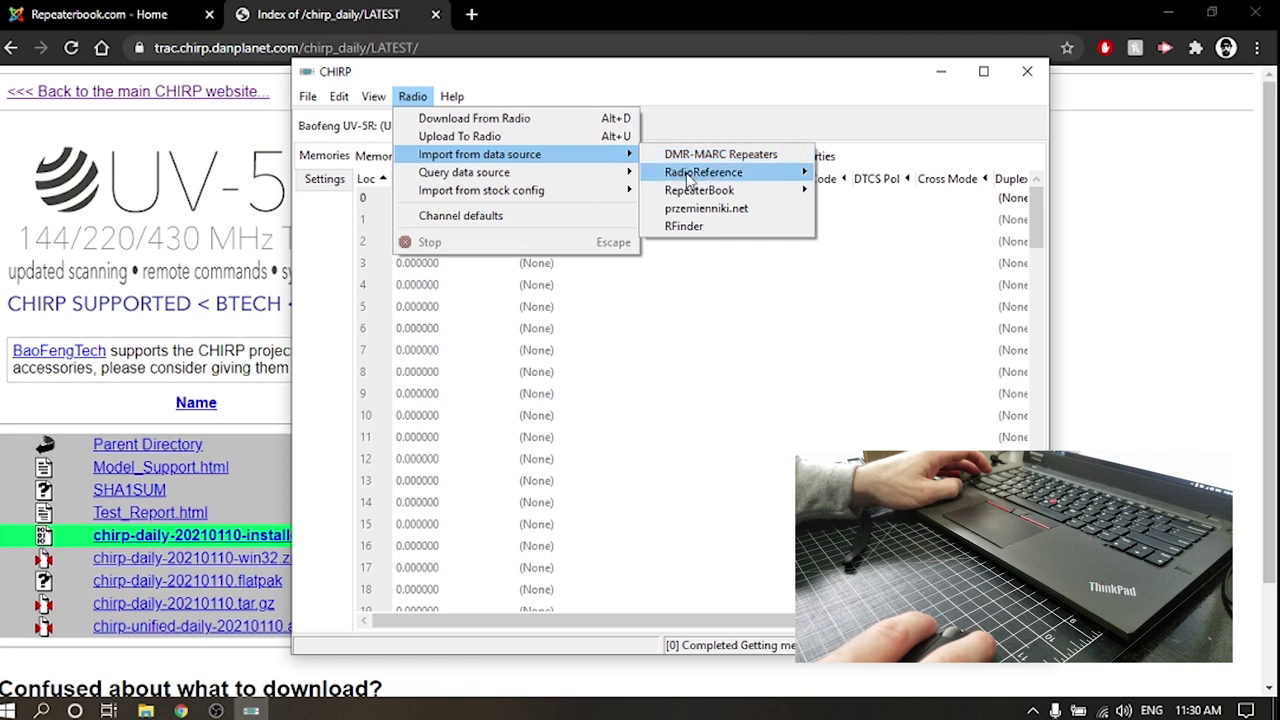
mouse_move(740, 191)
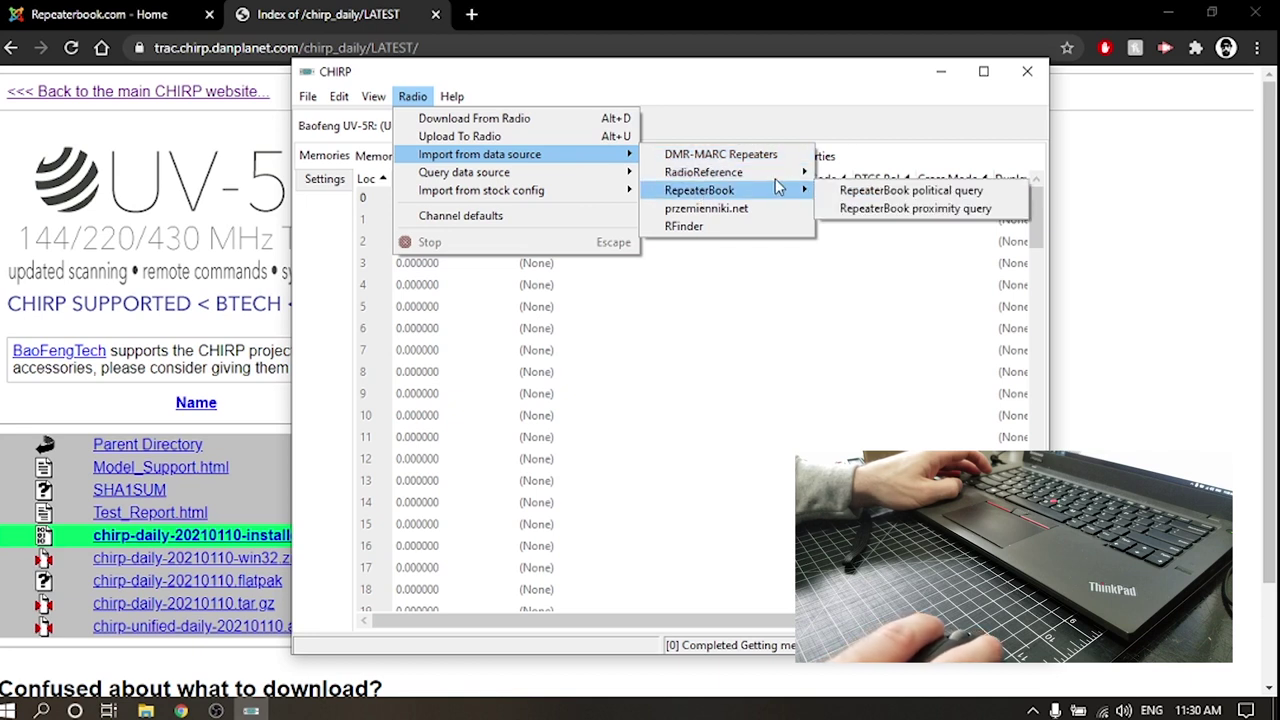
click(905, 208)
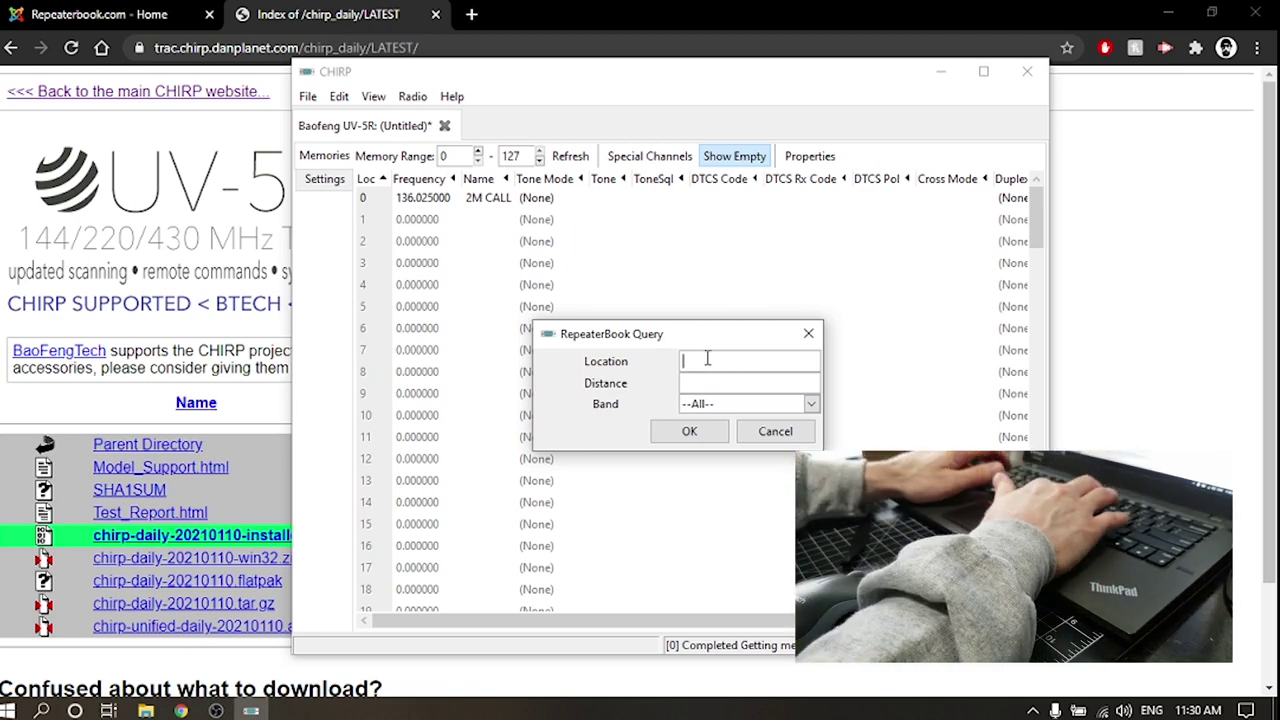
text(Nanaim)
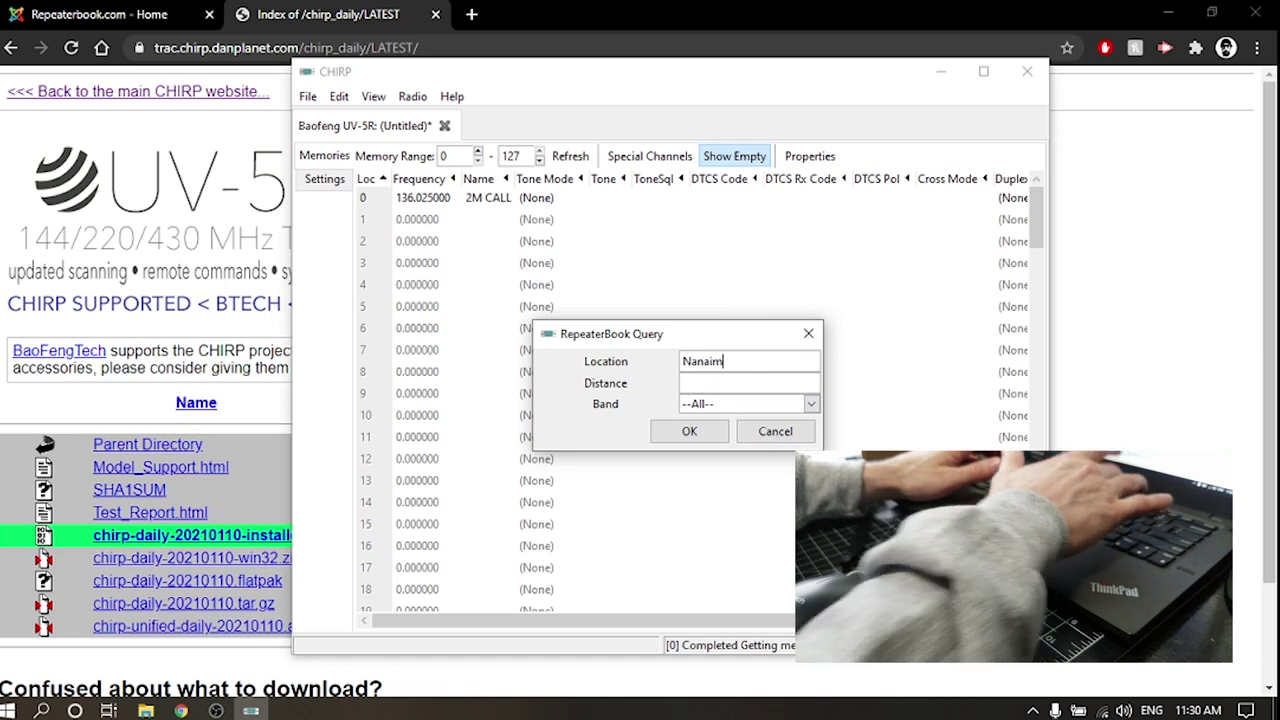
text(o)
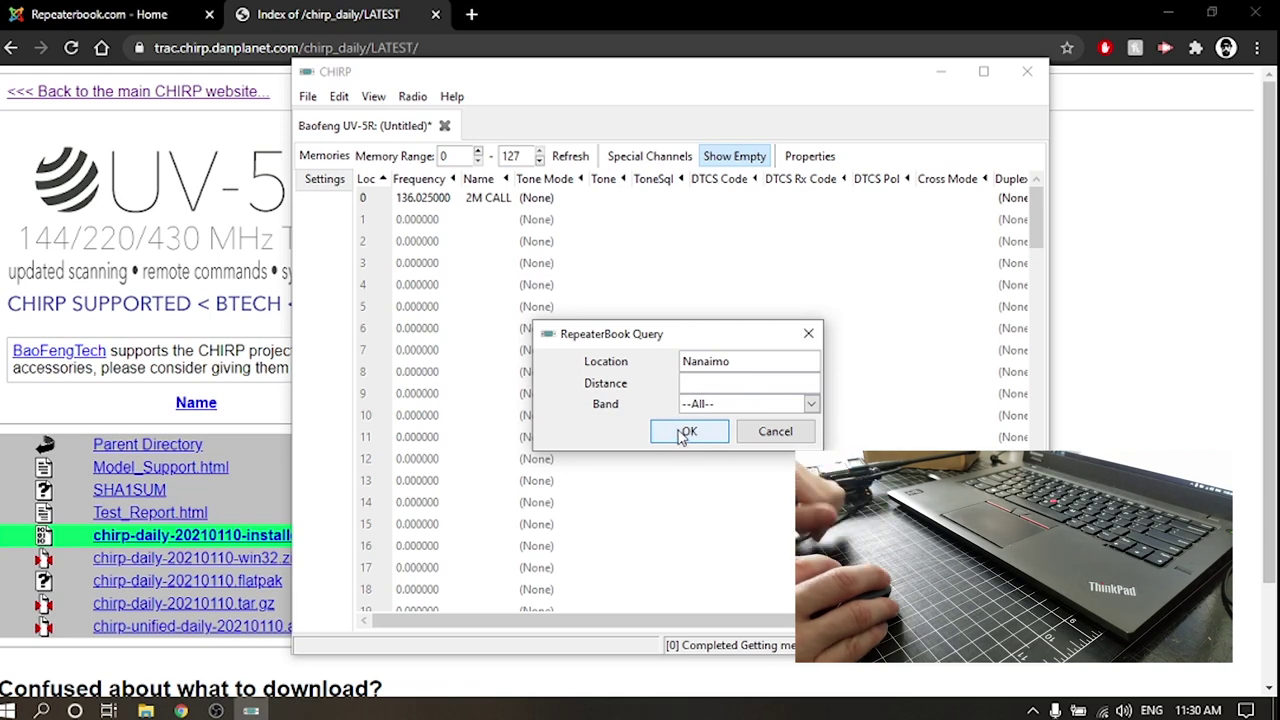
click(726, 404)
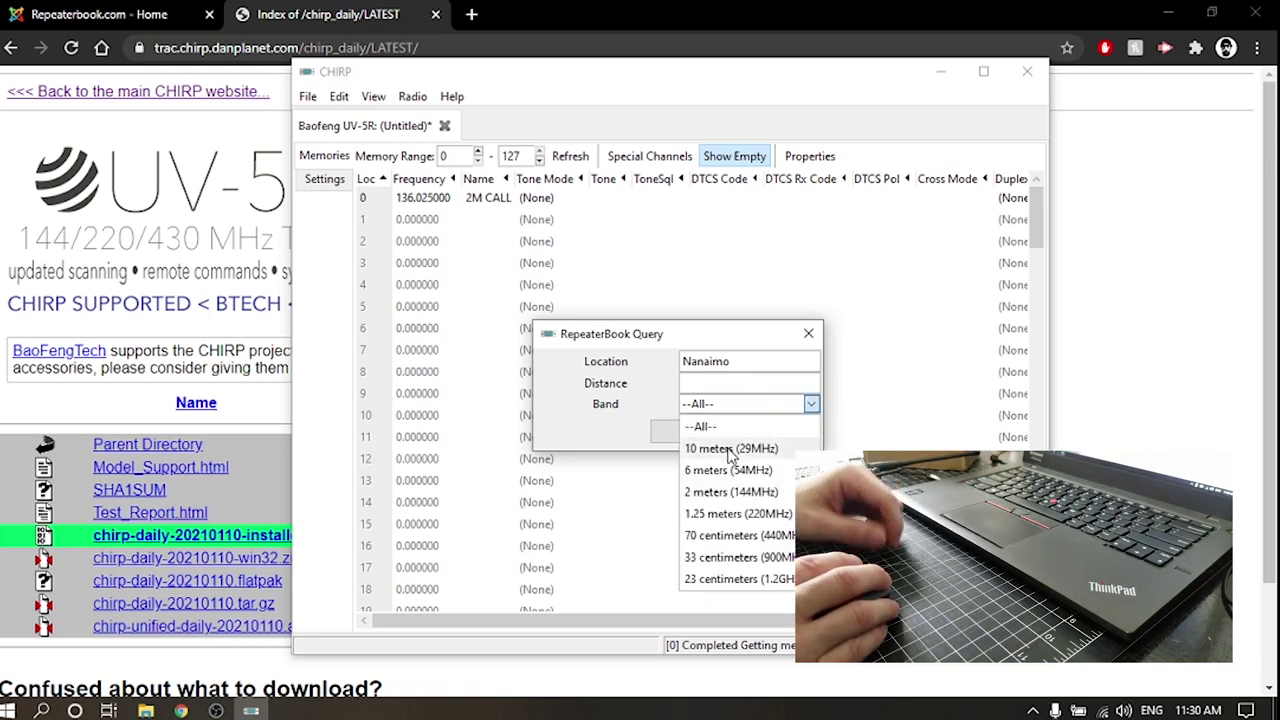
click(754, 494)
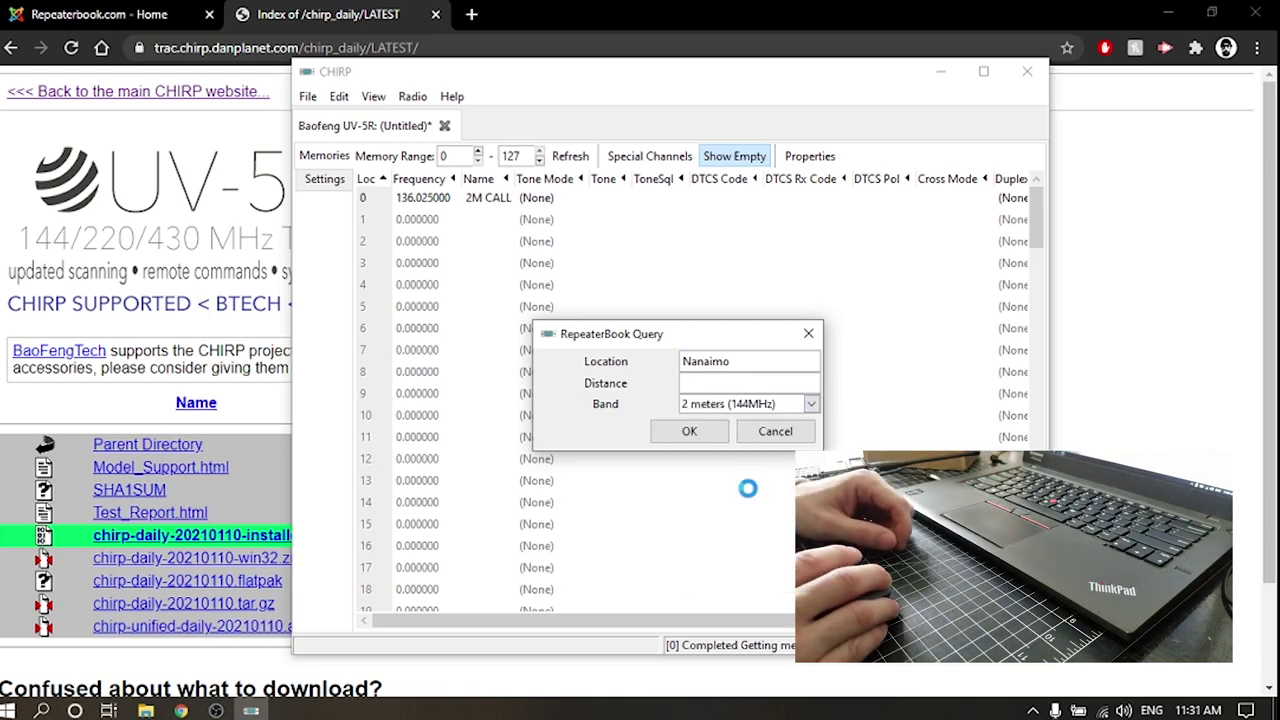
click(706, 436)
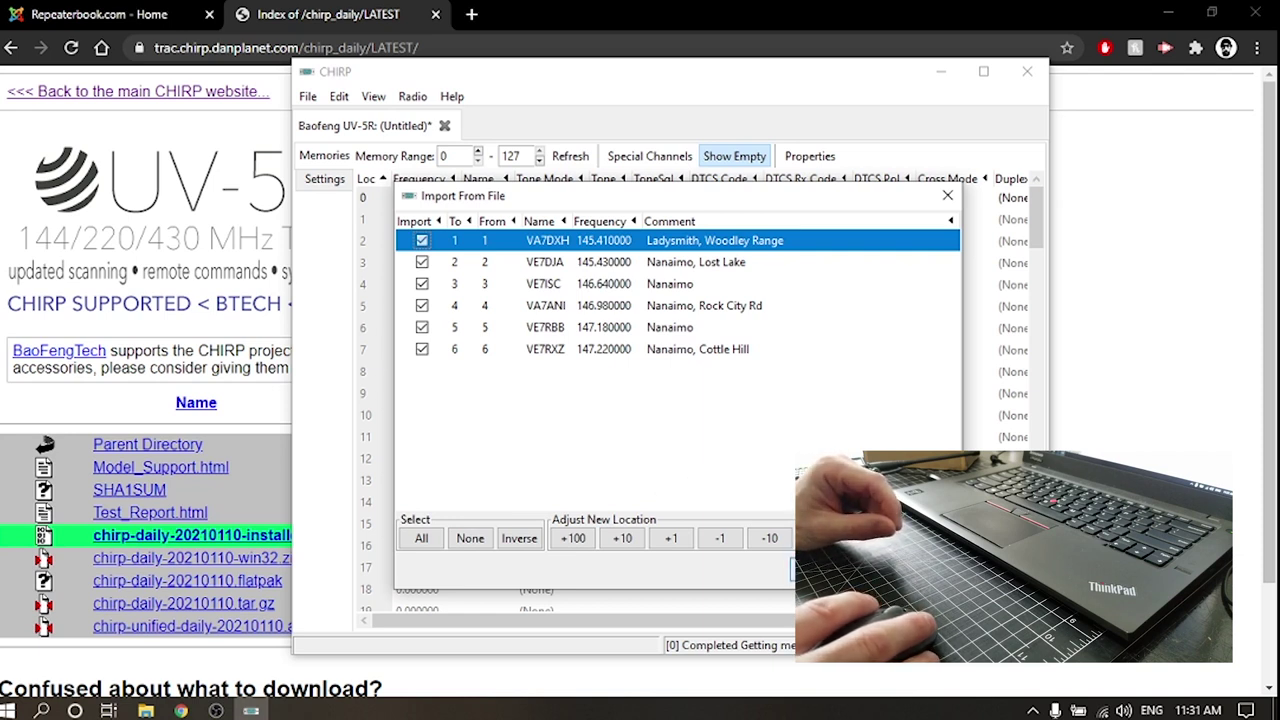
key(Return)
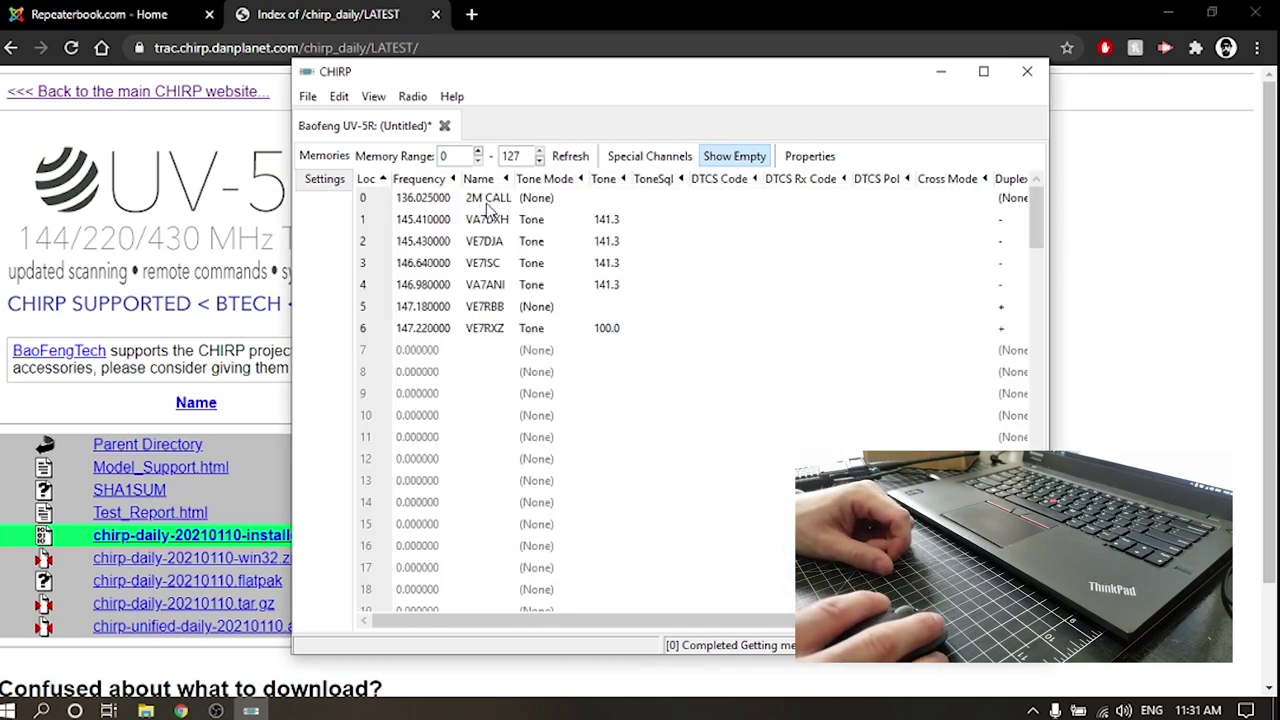
- Try to set the frequency of the 2M CALL memory at location 0 to 146.520000
click(412, 200)
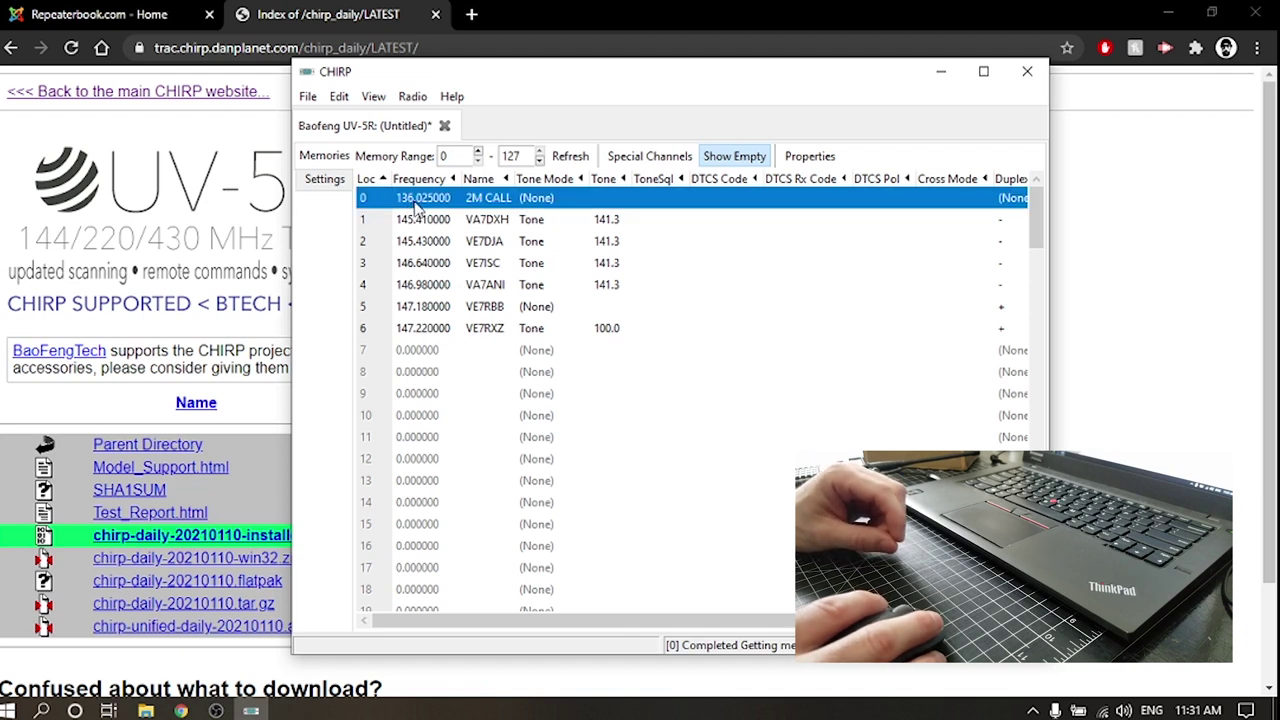
click(415, 201)
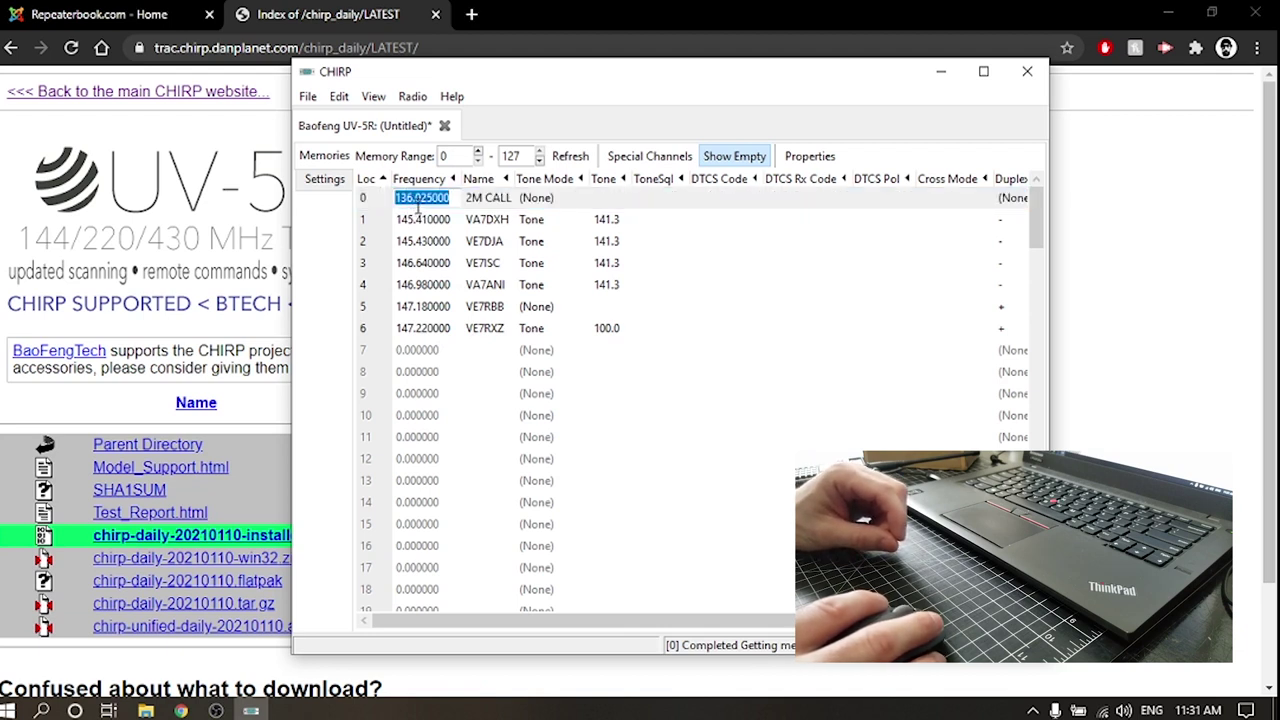
click(413, 200)
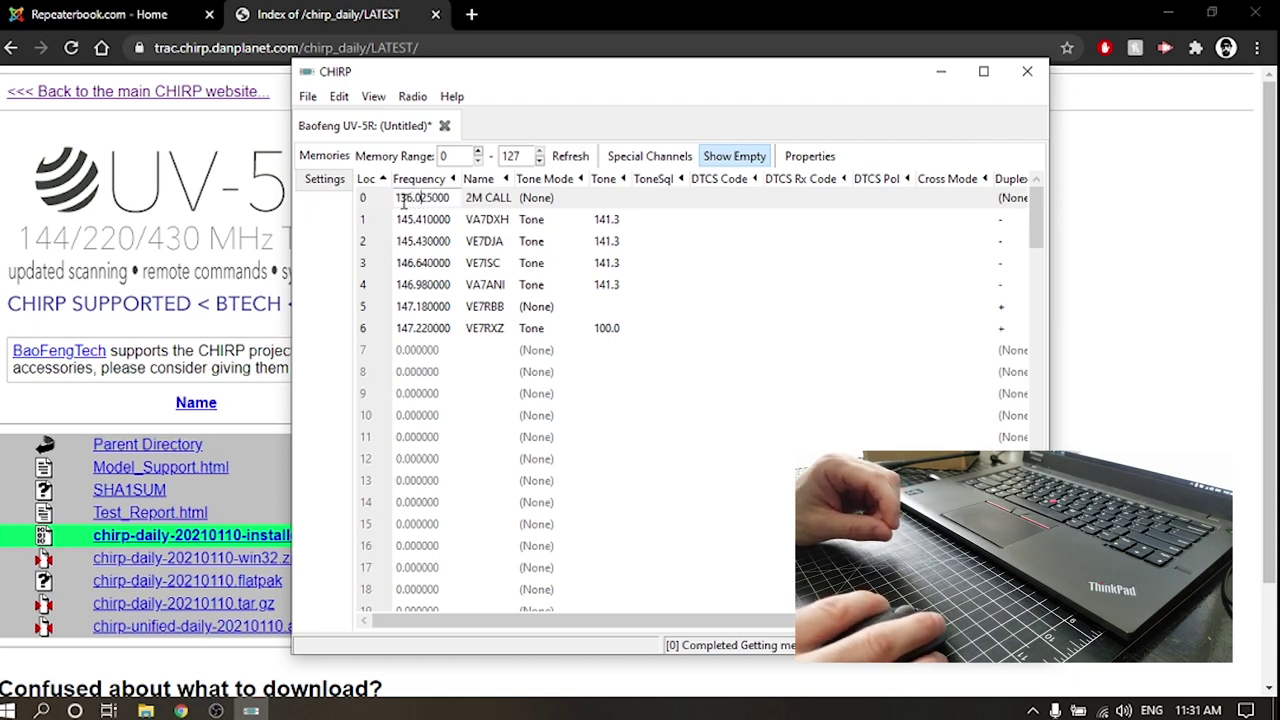
text(146)
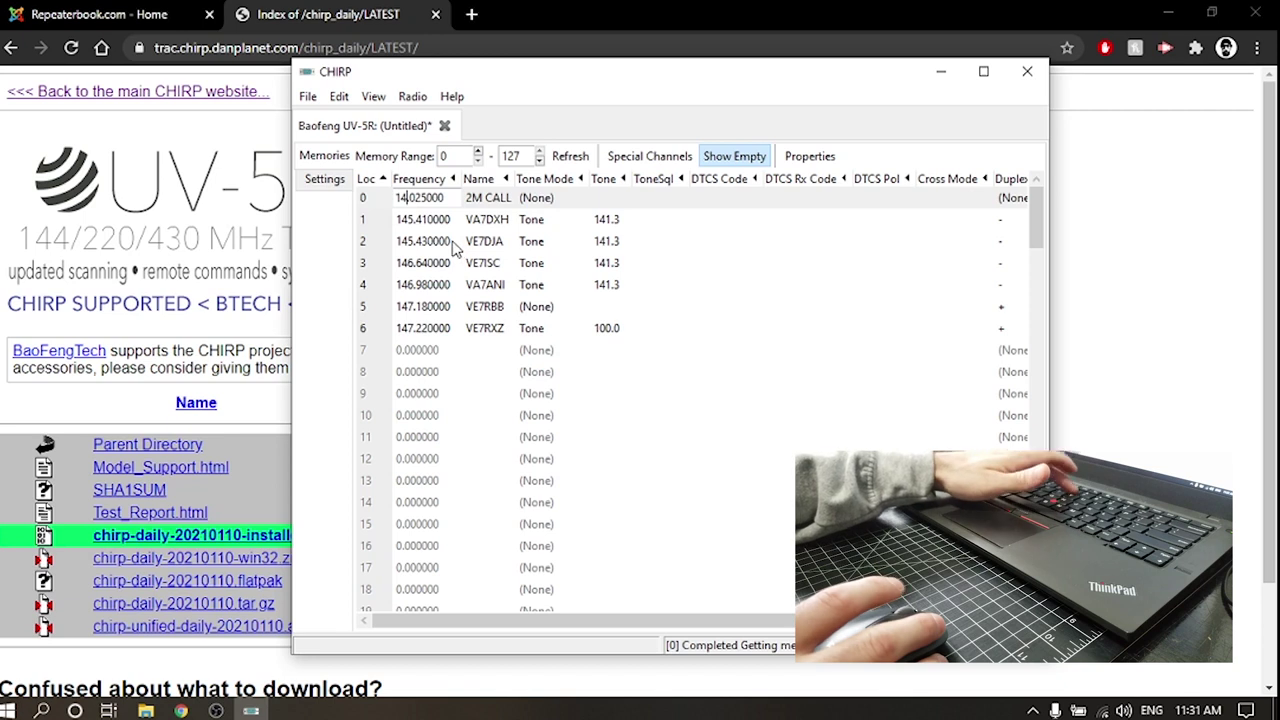
drag(415, 199, 422, 200)
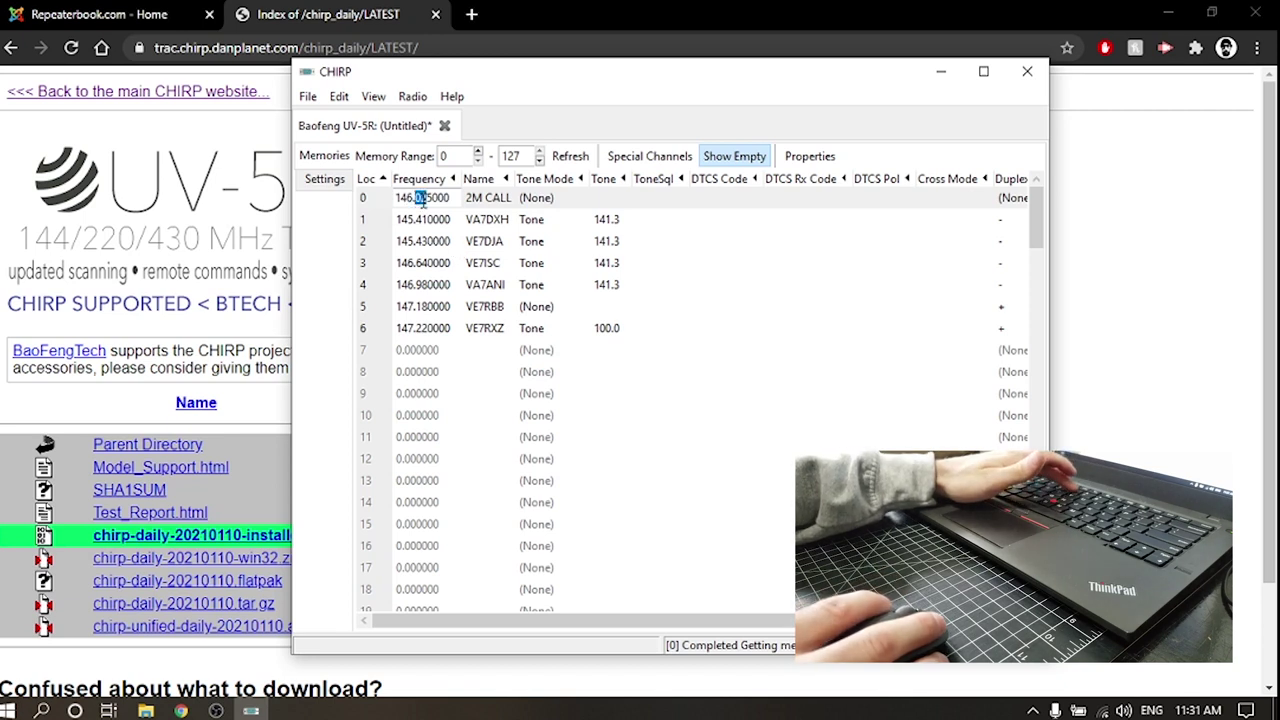
text(52)
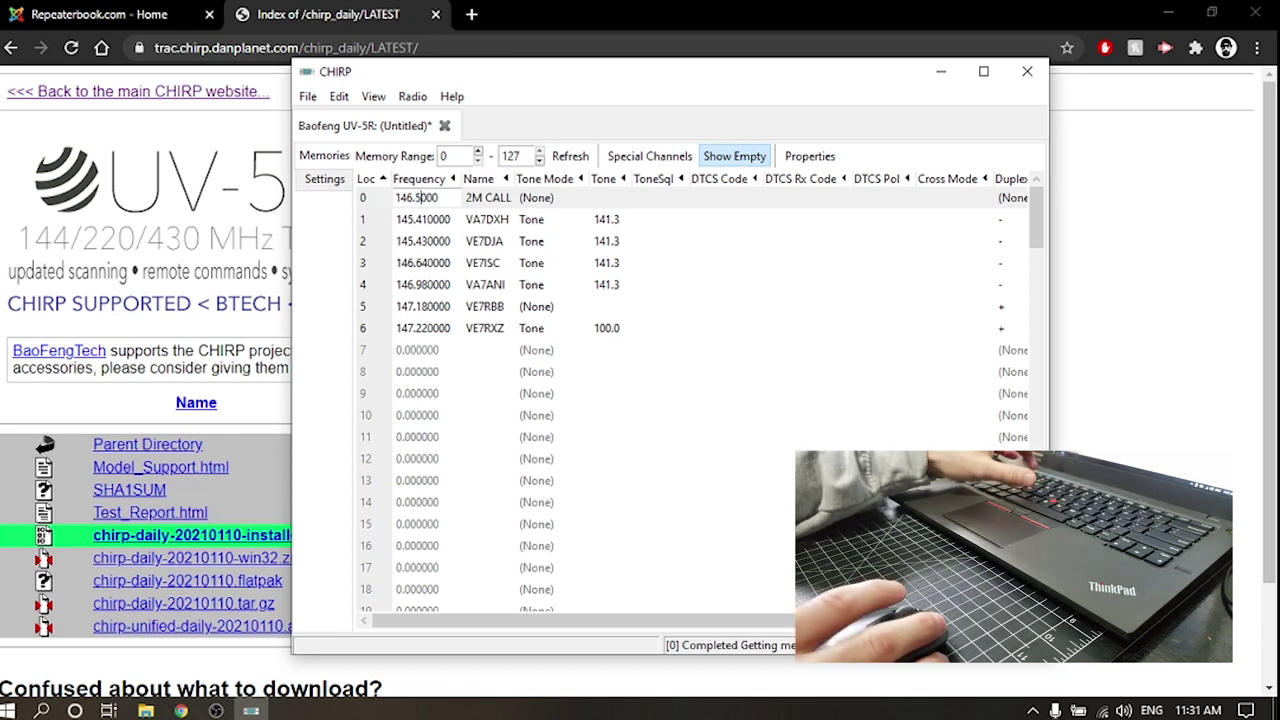
text(0)
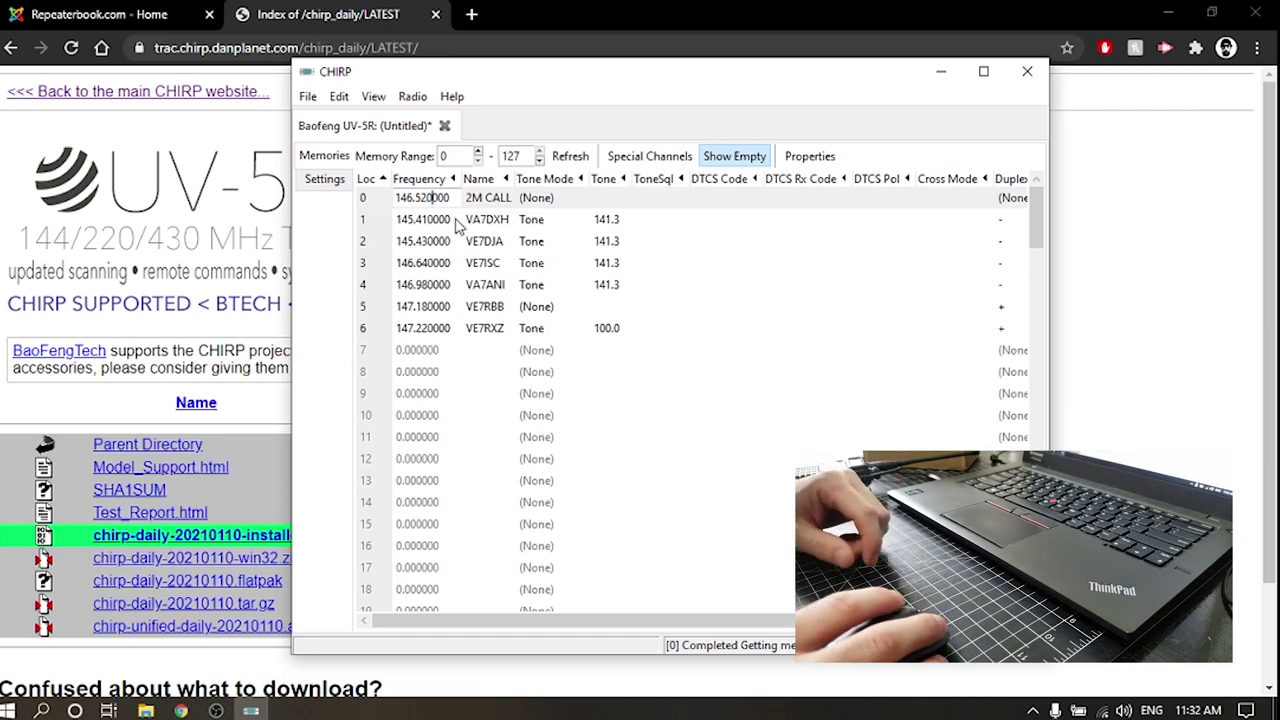
key(Return)
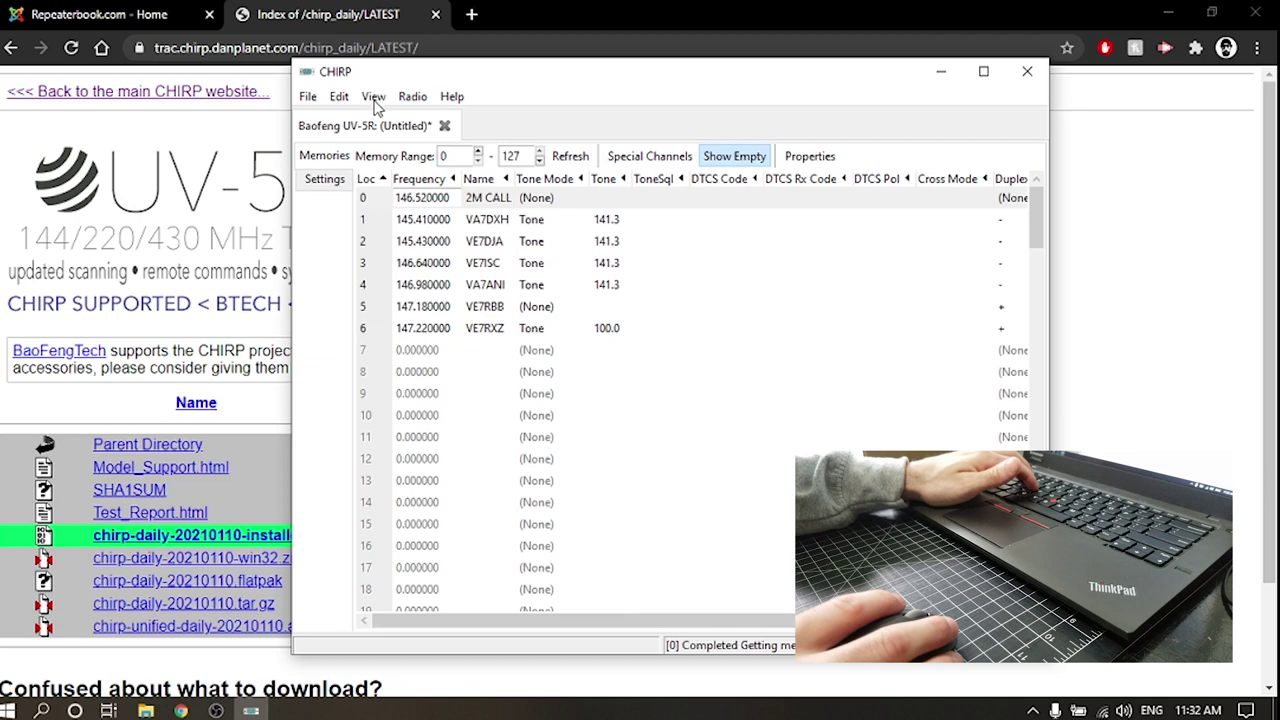
- Upload the memory image to the Baofeng UV-5R on port COM3, accepting the upload instructions
click(413, 98)
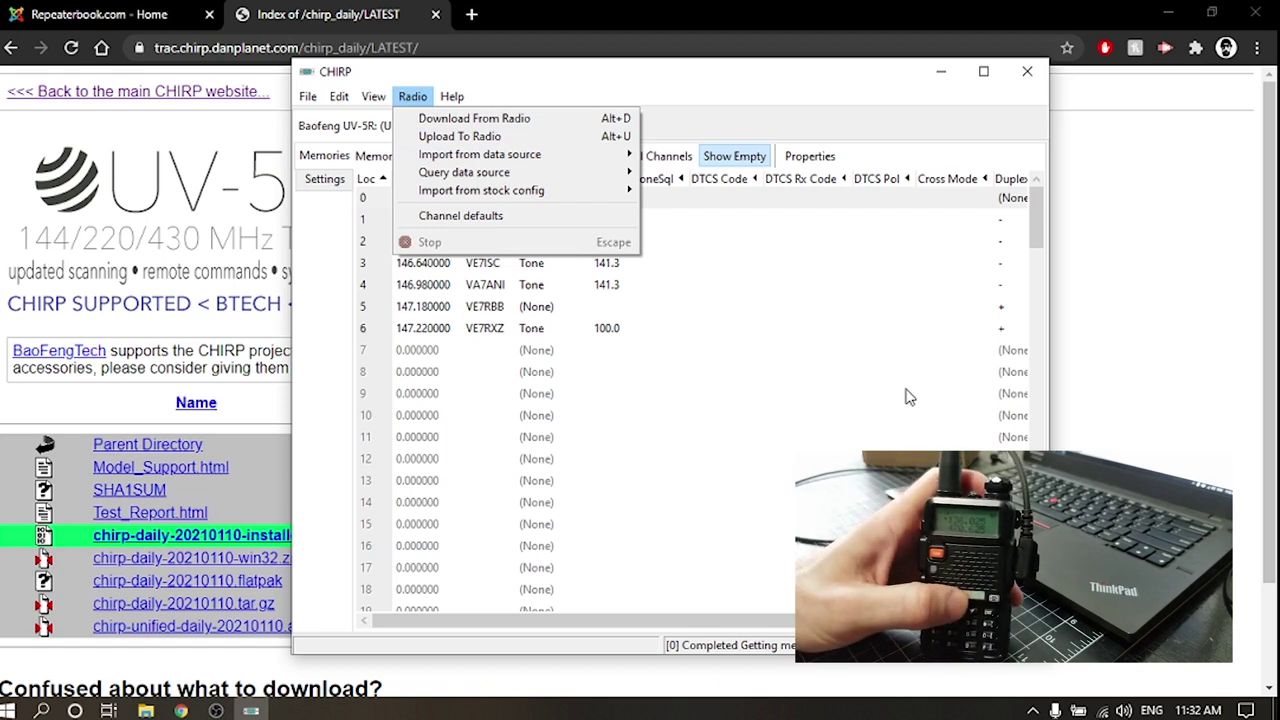
click(505, 138)
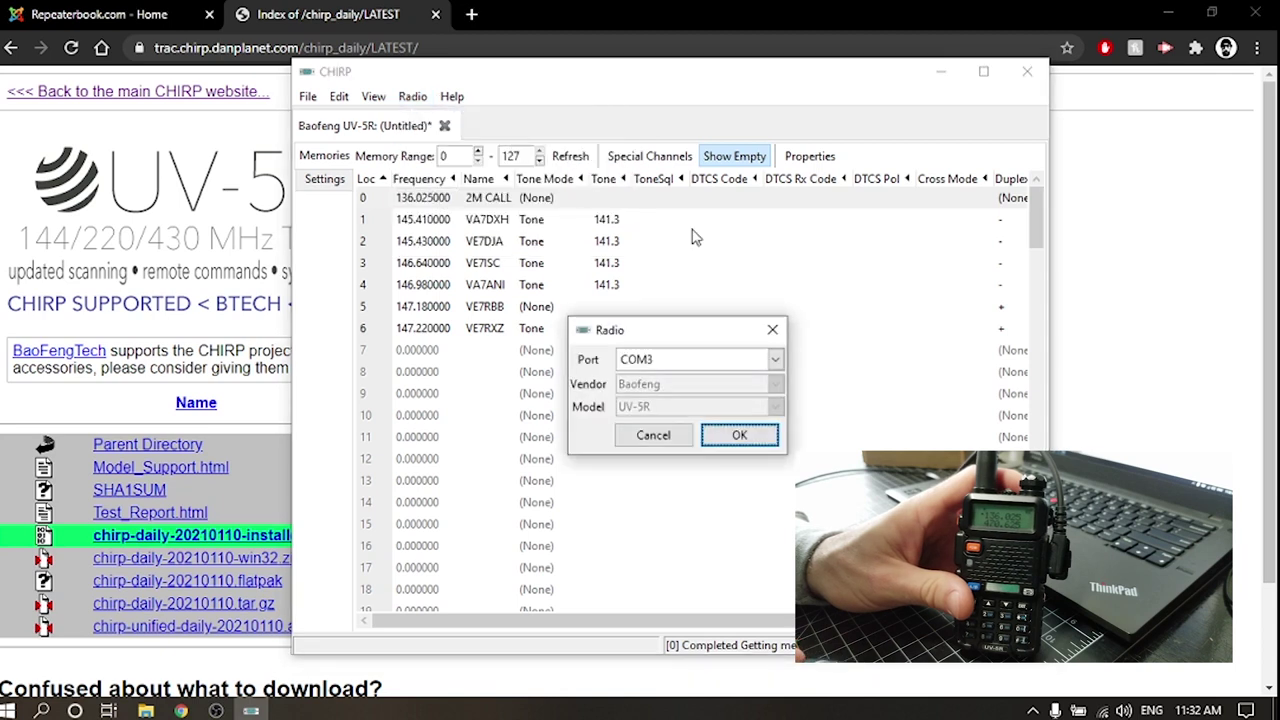
click(731, 440)
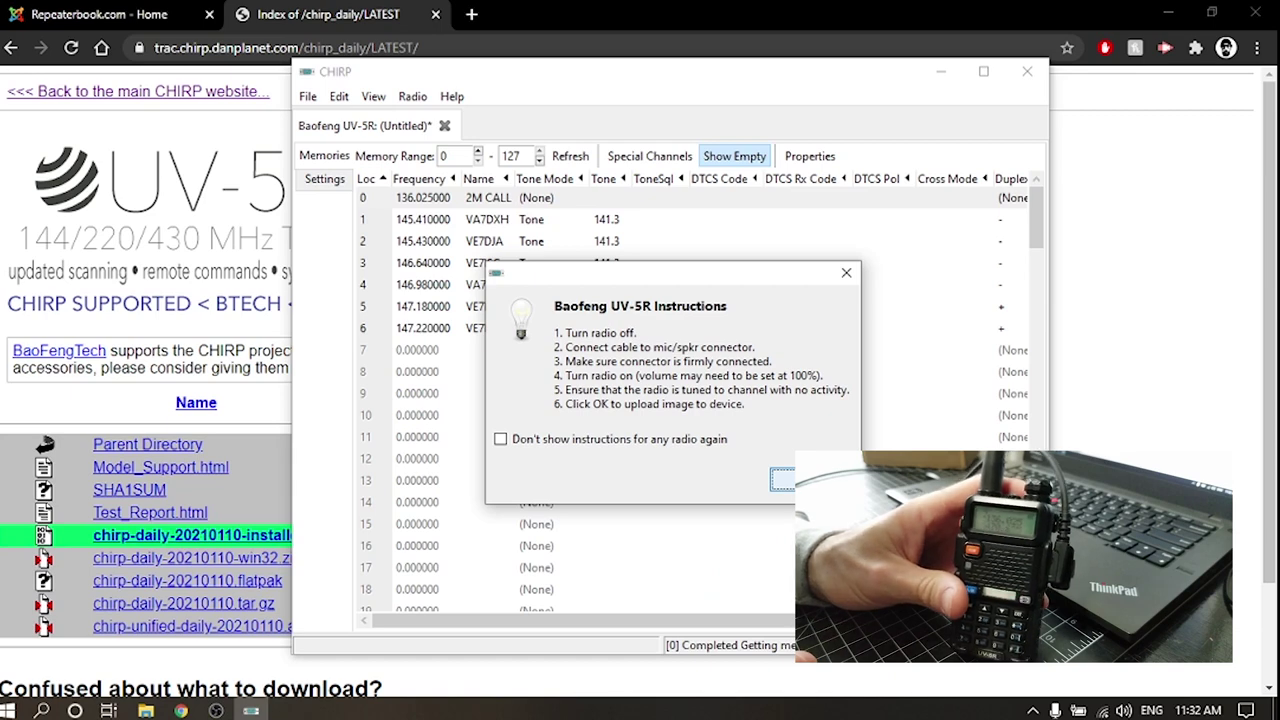
key(Return)
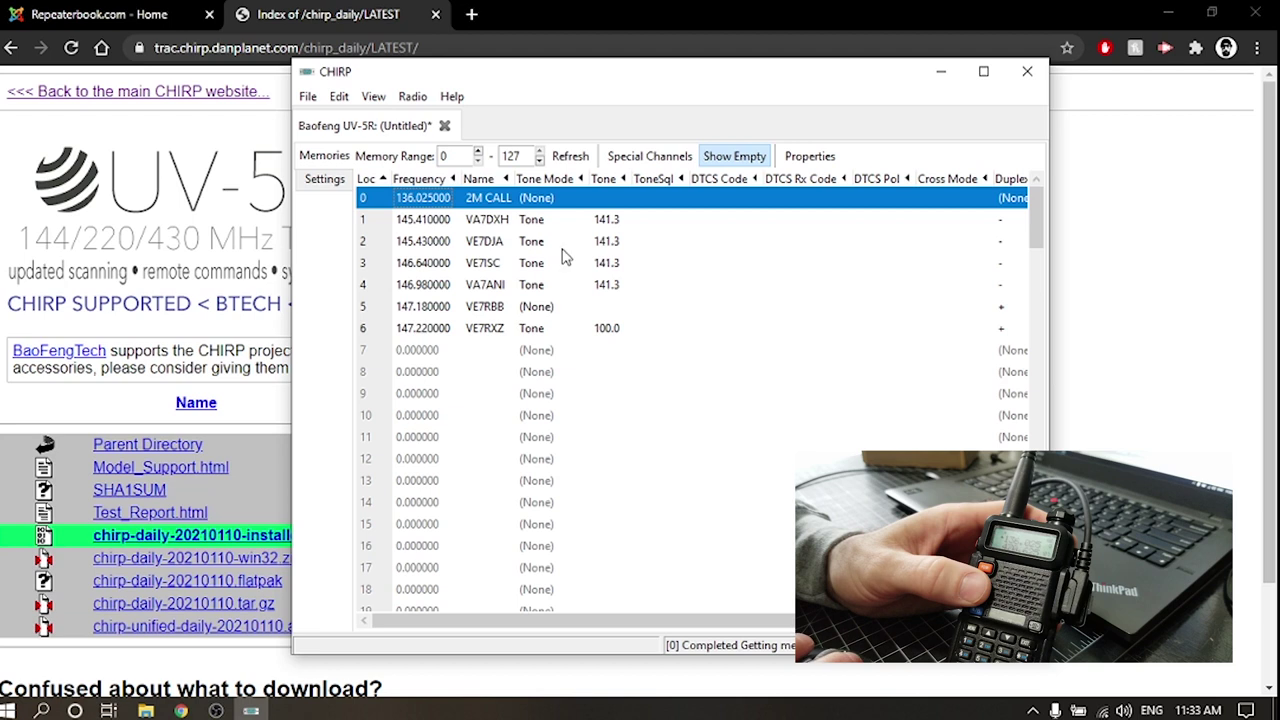
- Look through the memory list down to location 127 and return to location 0
click(421, 203)
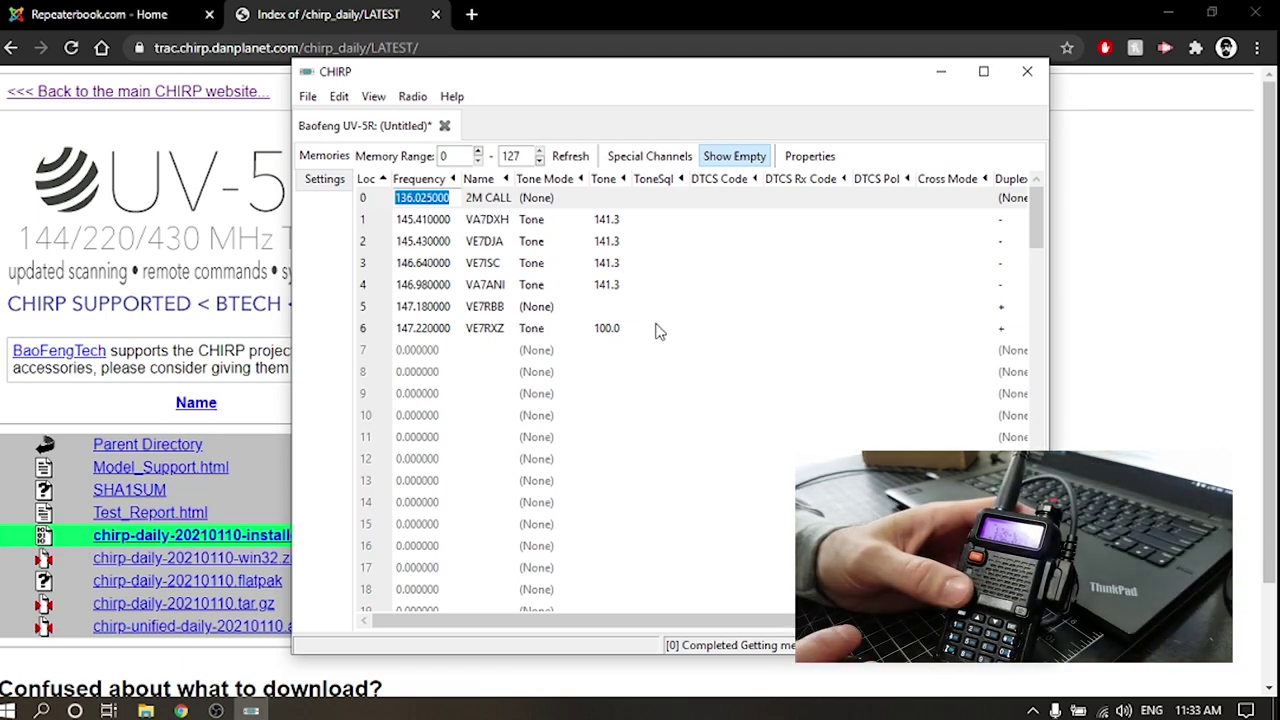
scroll(910, 325, down, 20)
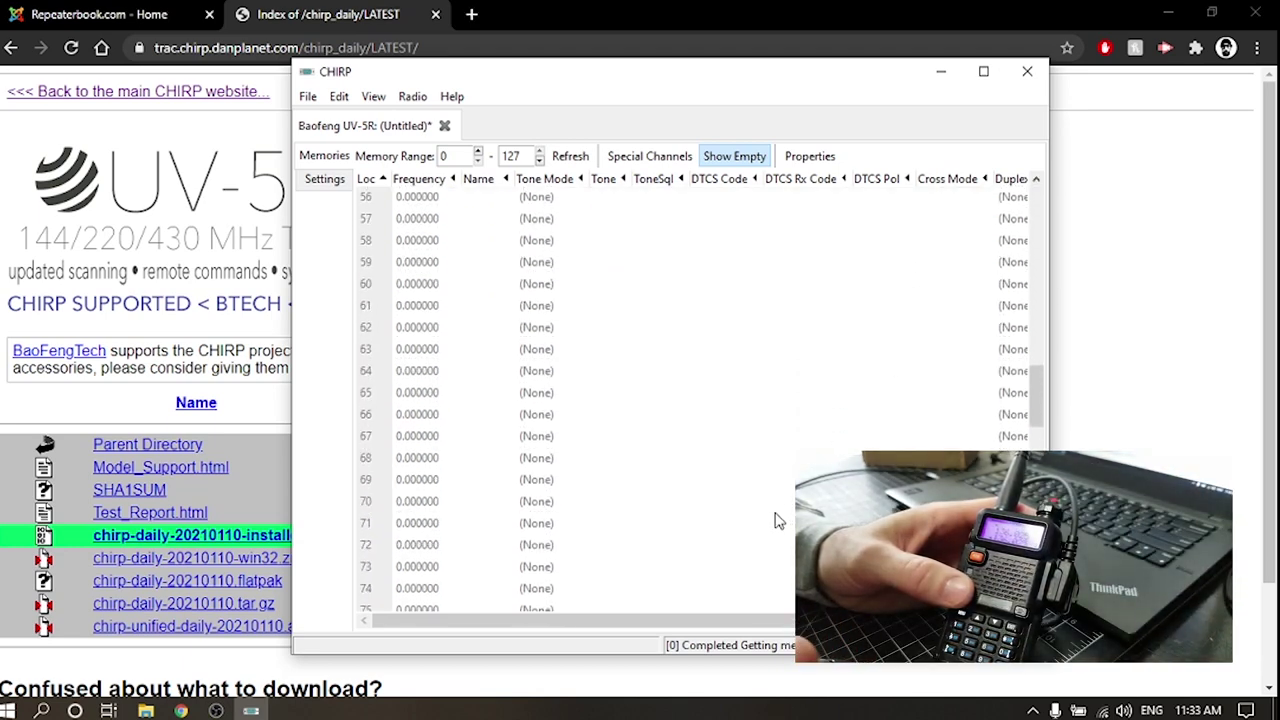
scroll(765, 525, down, 12)
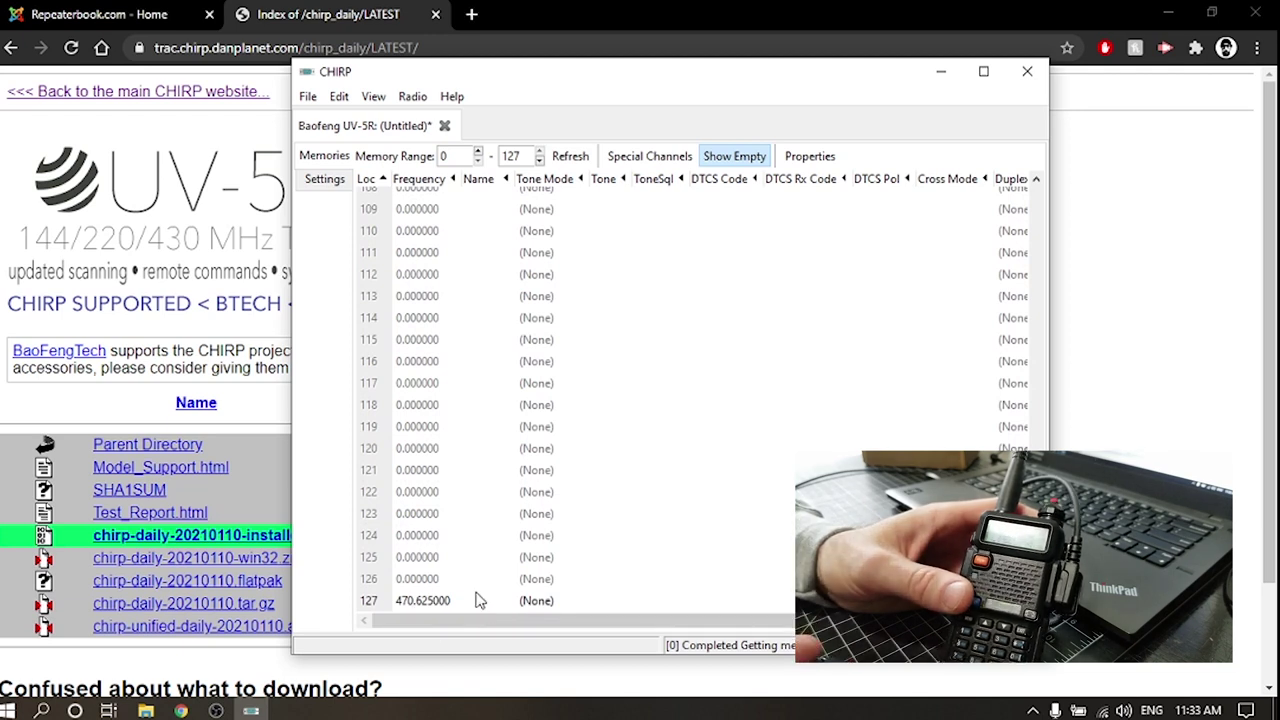
scroll(530, 490, up, 12)
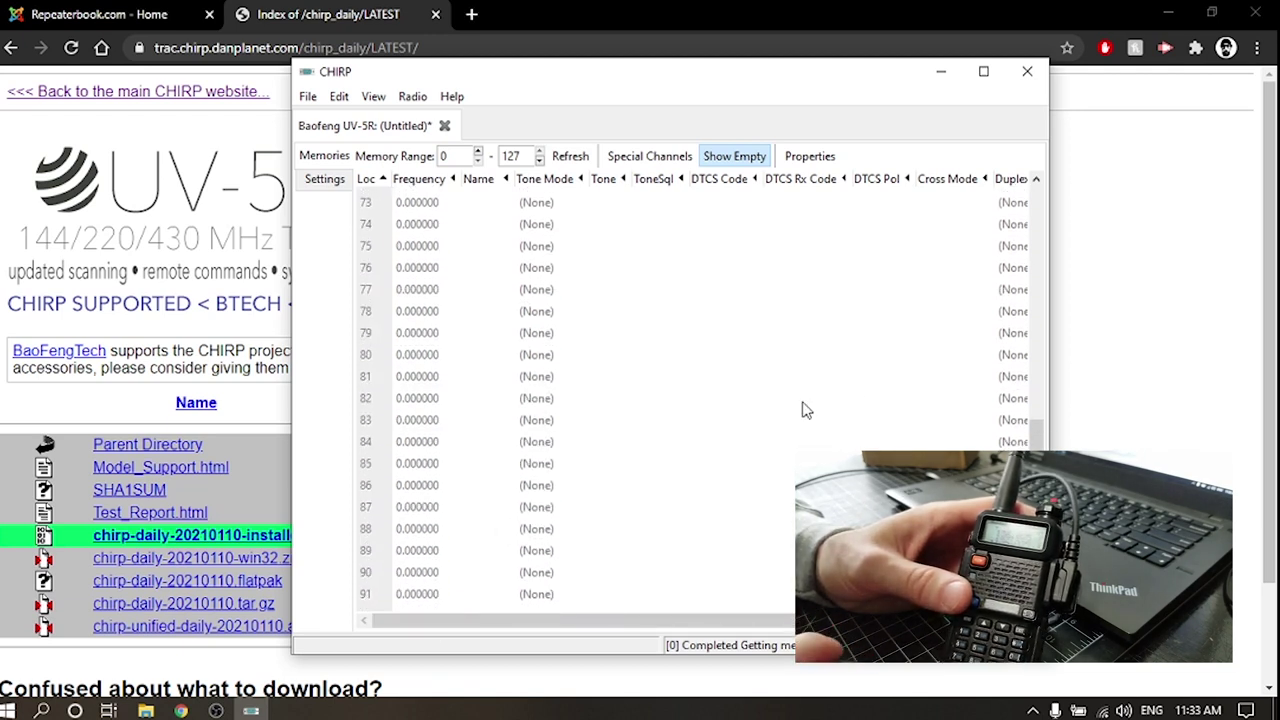
drag(1037, 435, 1037, 215)
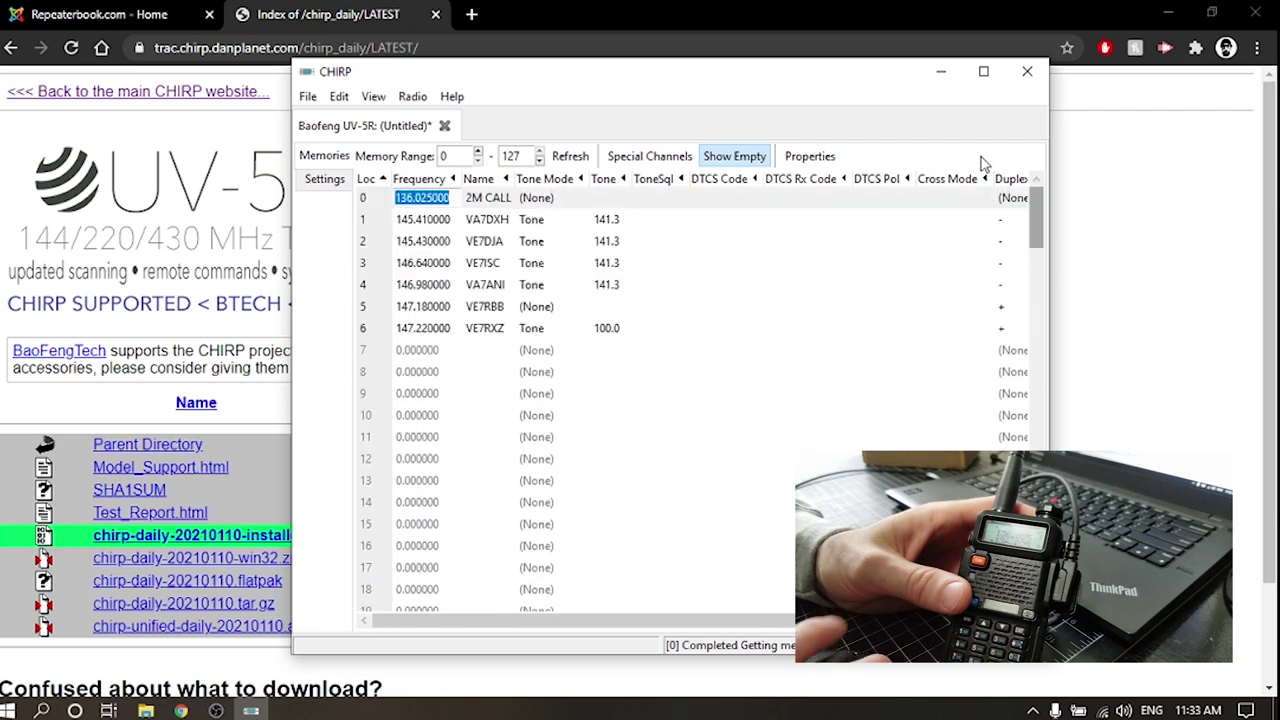